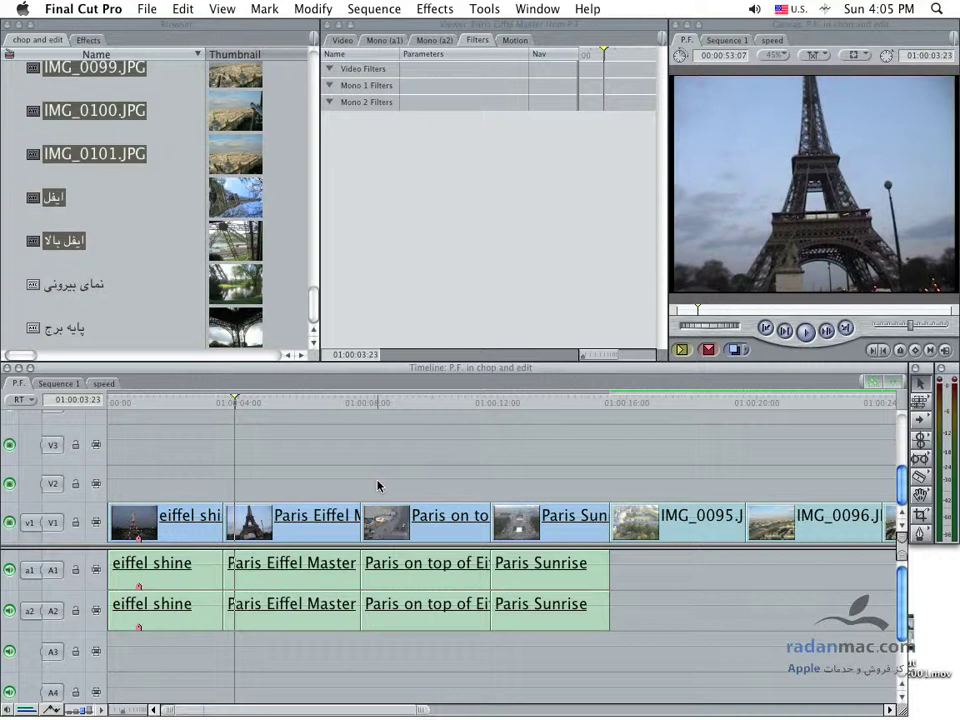
Select the Paris Eiffel Master clip and bring up the Video Filters > Image Control list.
{"action": "left_click", "coordinate": [339, 515]}
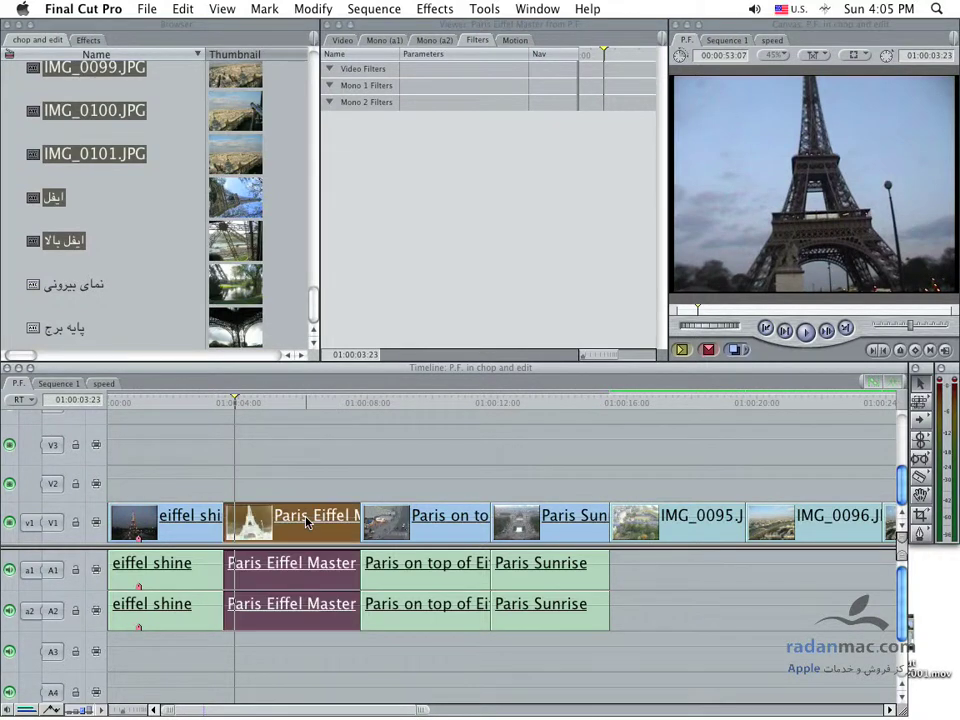
{"action": "left_click", "coordinate": [422, 7]}
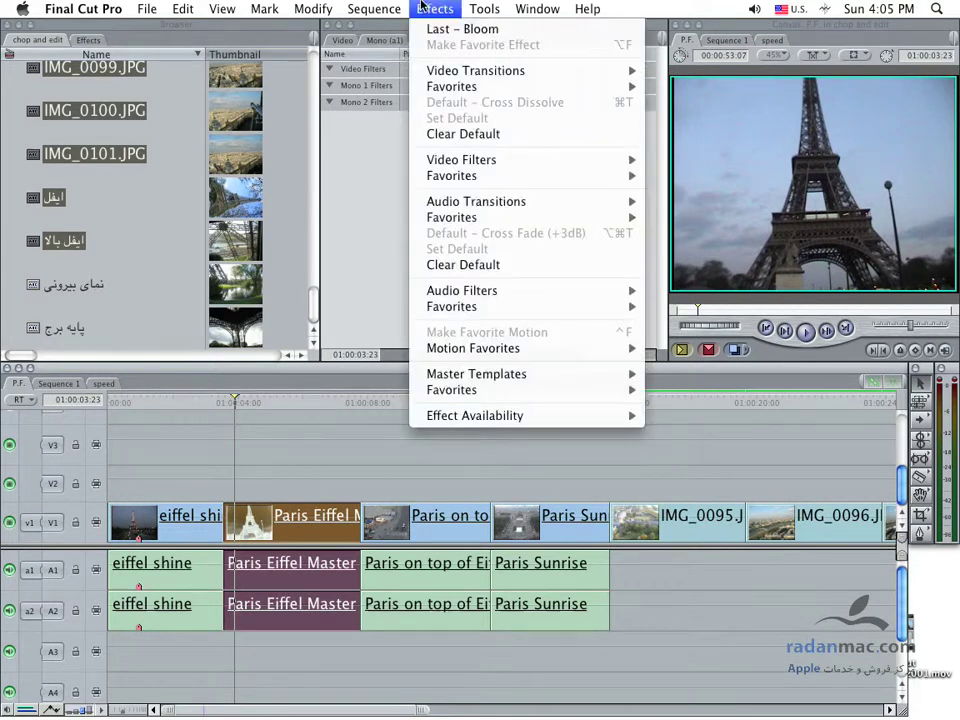
{"action": "mouse_move", "coordinate": [544, 158]}
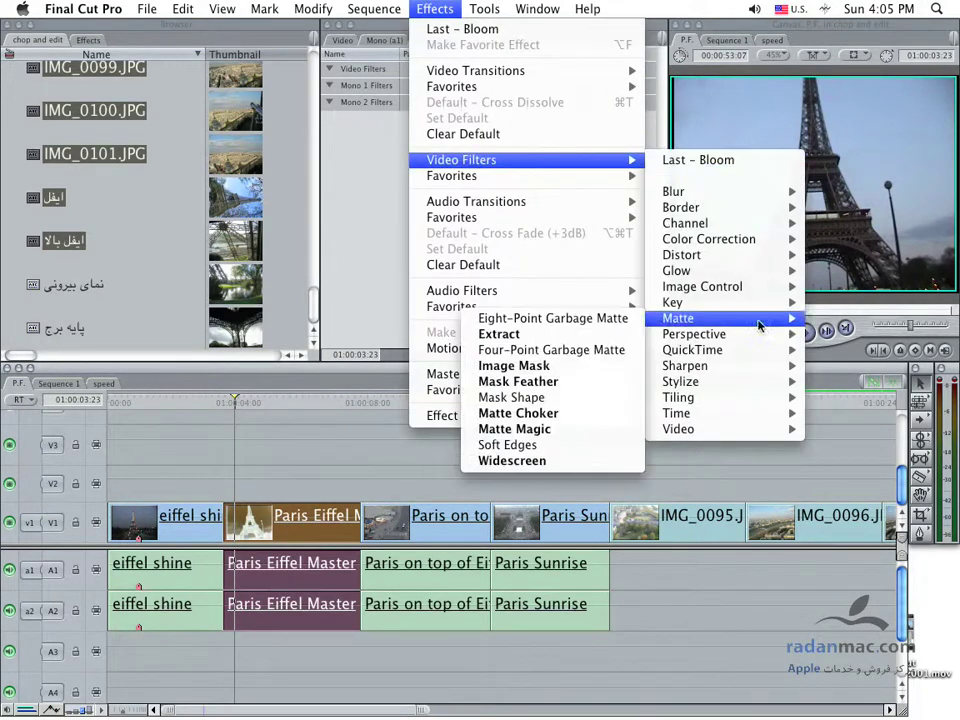
{"action": "mouse_move", "coordinate": [766, 332]}
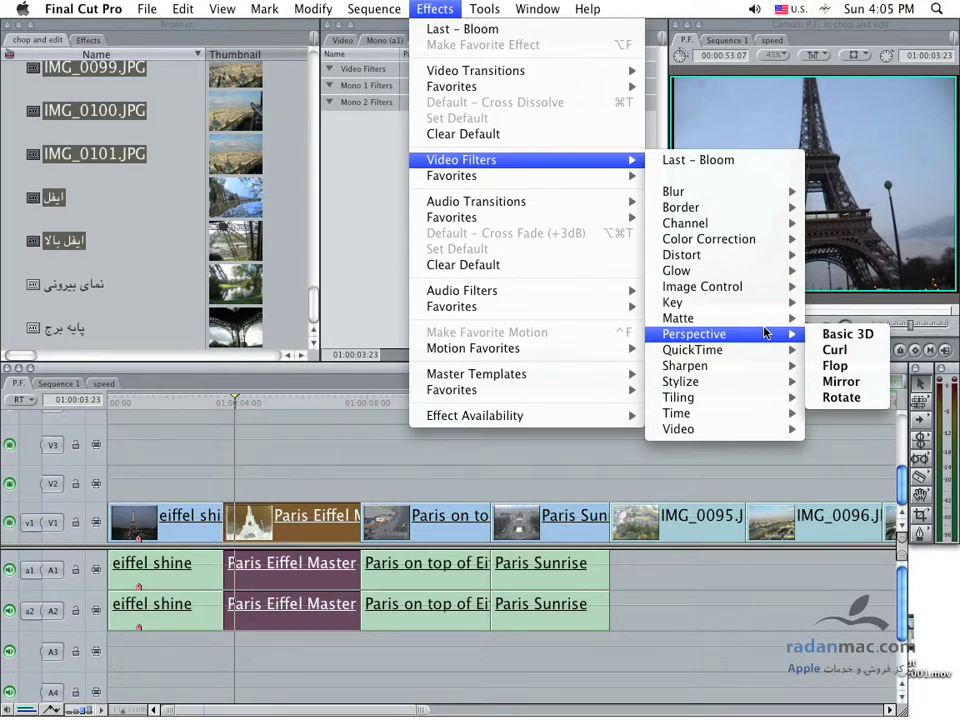
{"action": "mouse_move", "coordinate": [750, 287]}
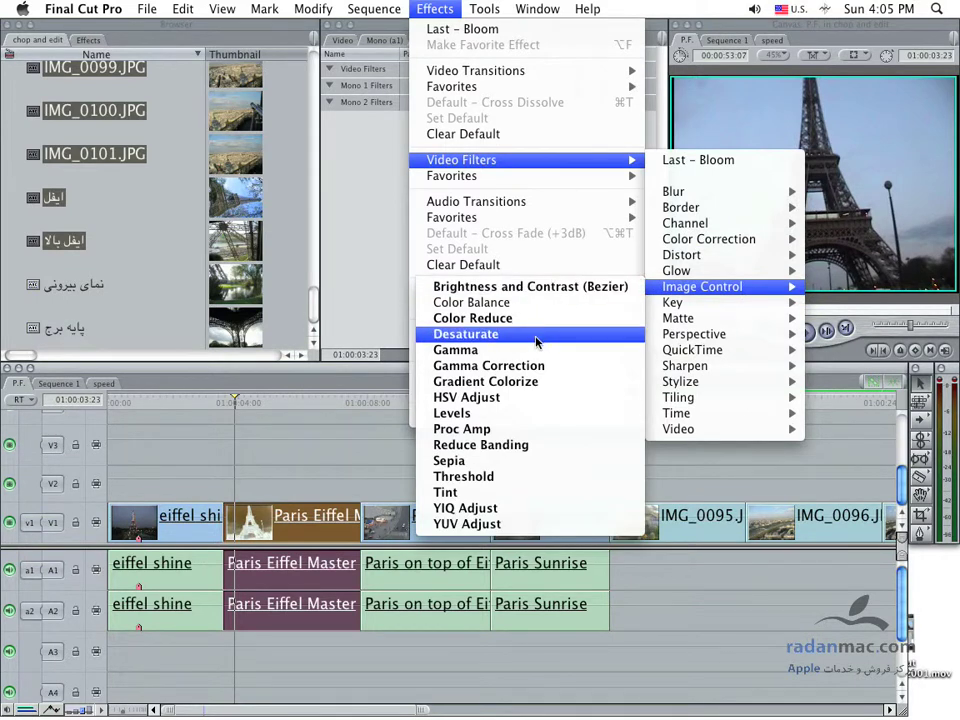
Apply Levels to Paris Eiffel Master and show its RGB, Input 50, Gamma 1 settings in the Viewer.
{"action": "left_click", "coordinate": [562, 413]}
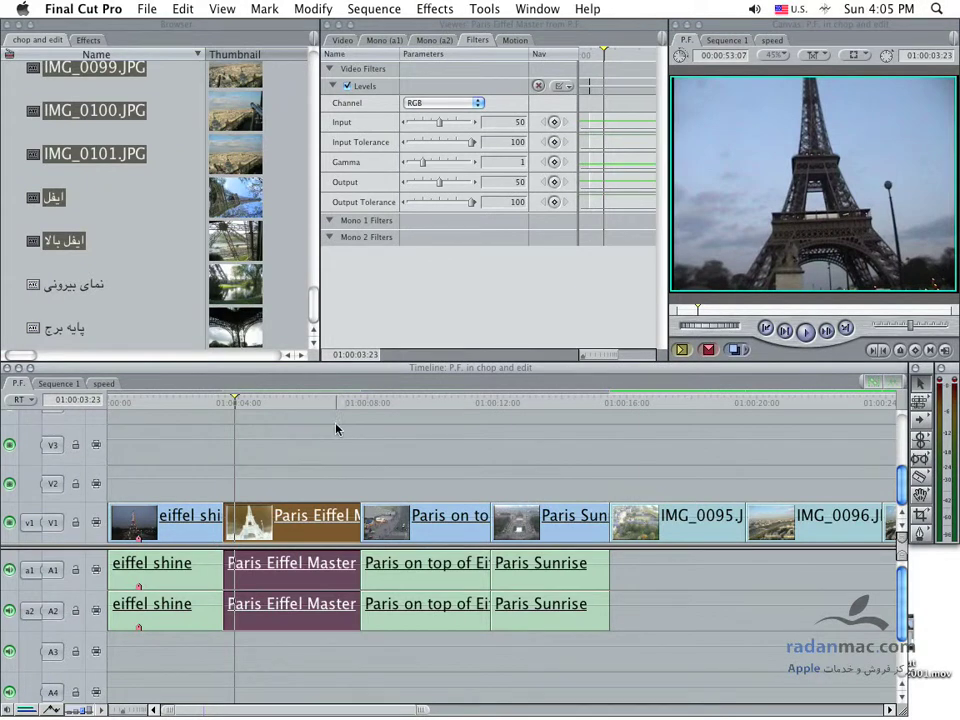
{"action": "left_click", "coordinate": [300, 470]}
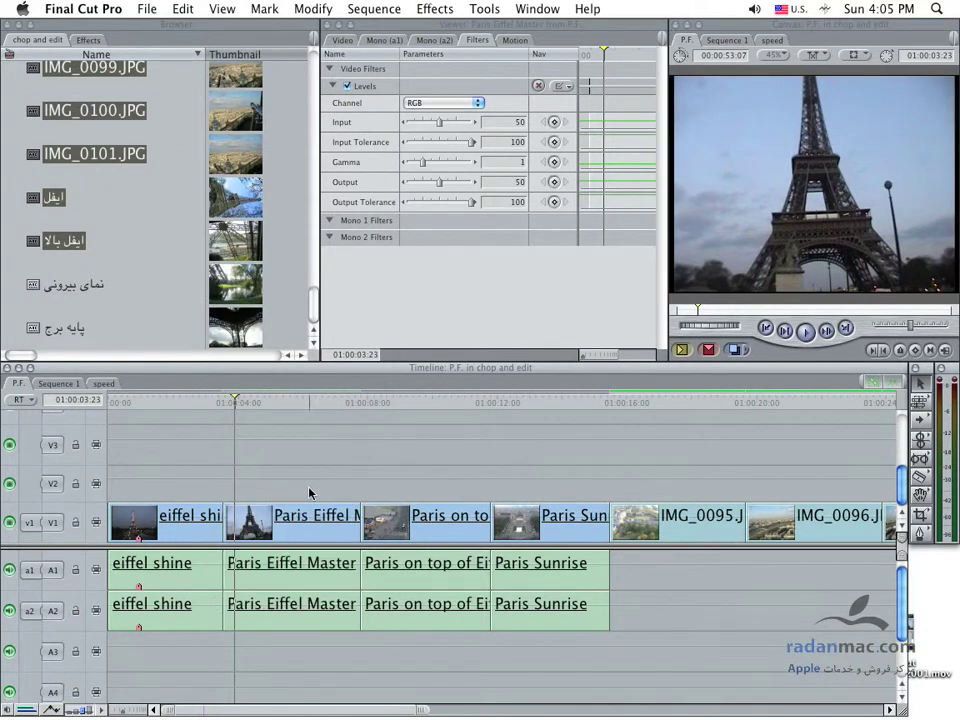
{"action": "double_click", "coordinate": [305, 519]}
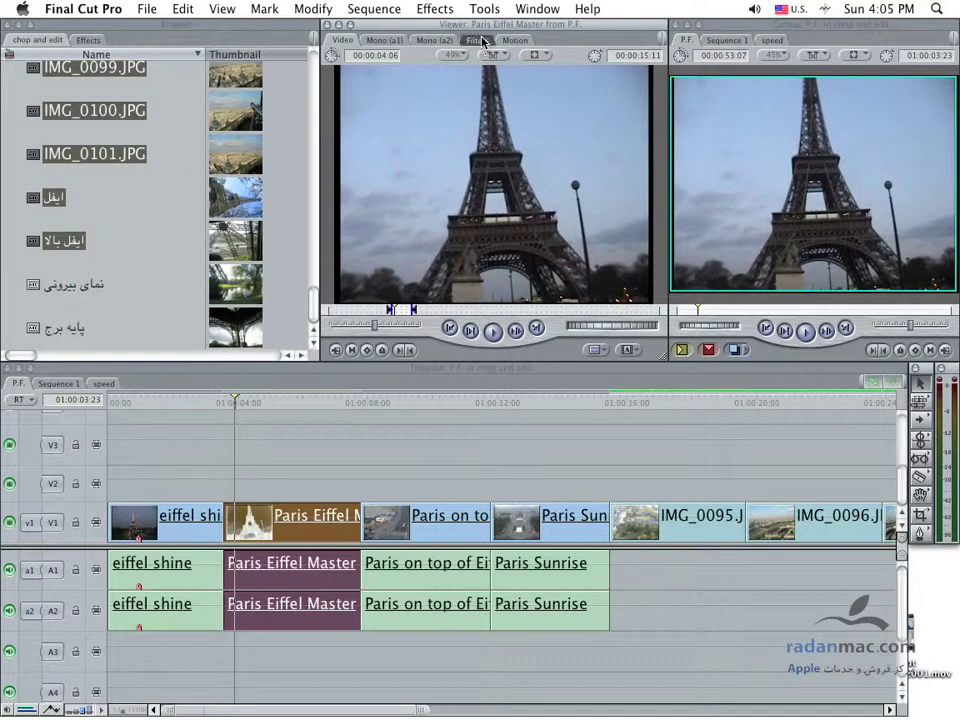
{"action": "left_click", "coordinate": [480, 40]}
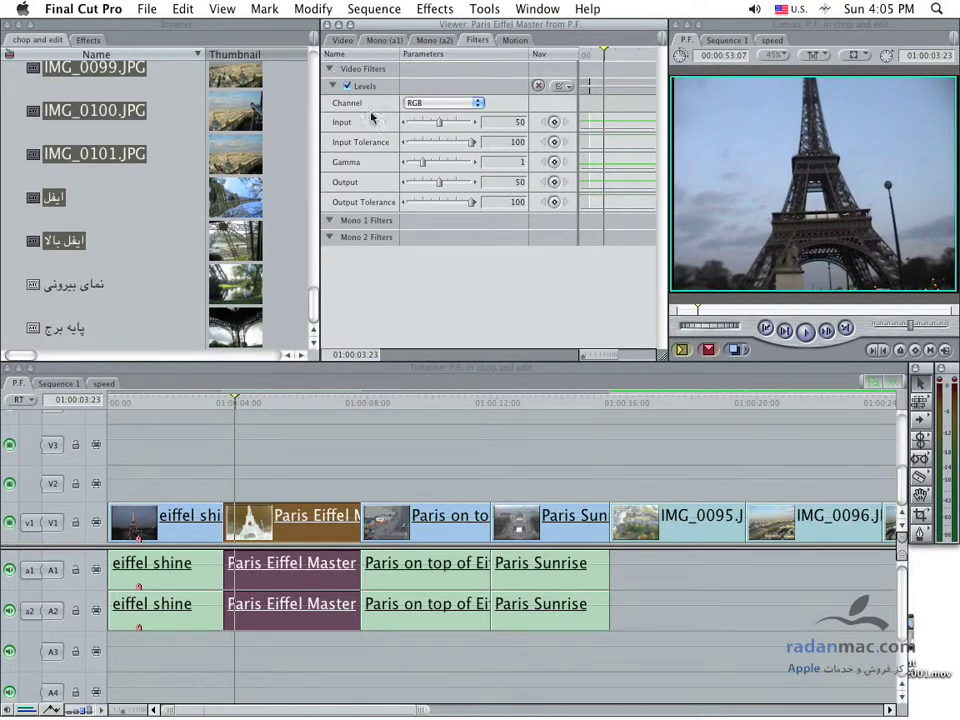
{"action": "left_click", "coordinate": [329, 69]}
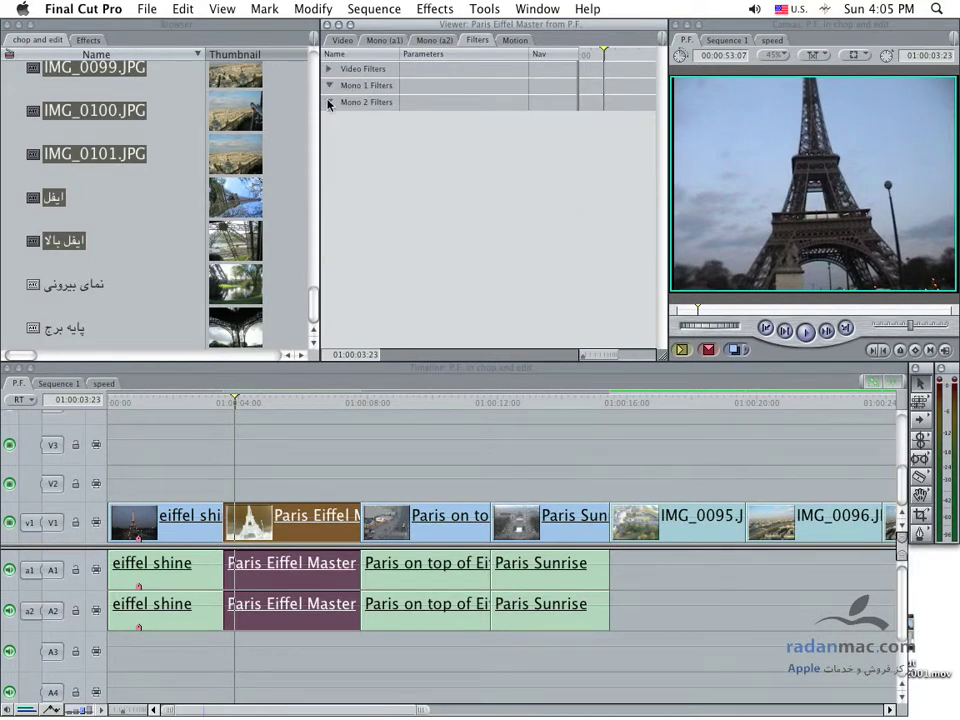
{"action": "left_click", "coordinate": [328, 69]}
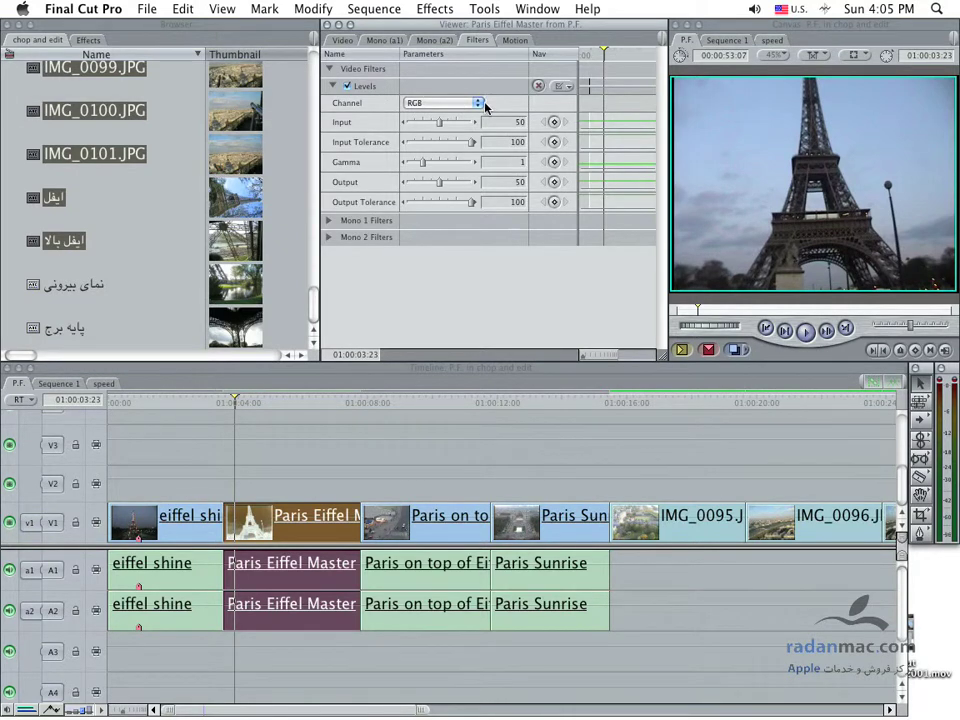
Try the Red and Green Levels channels, settle on Blue, and lower Gamma to 0.68.
{"action": "left_click", "coordinate": [481, 104]}
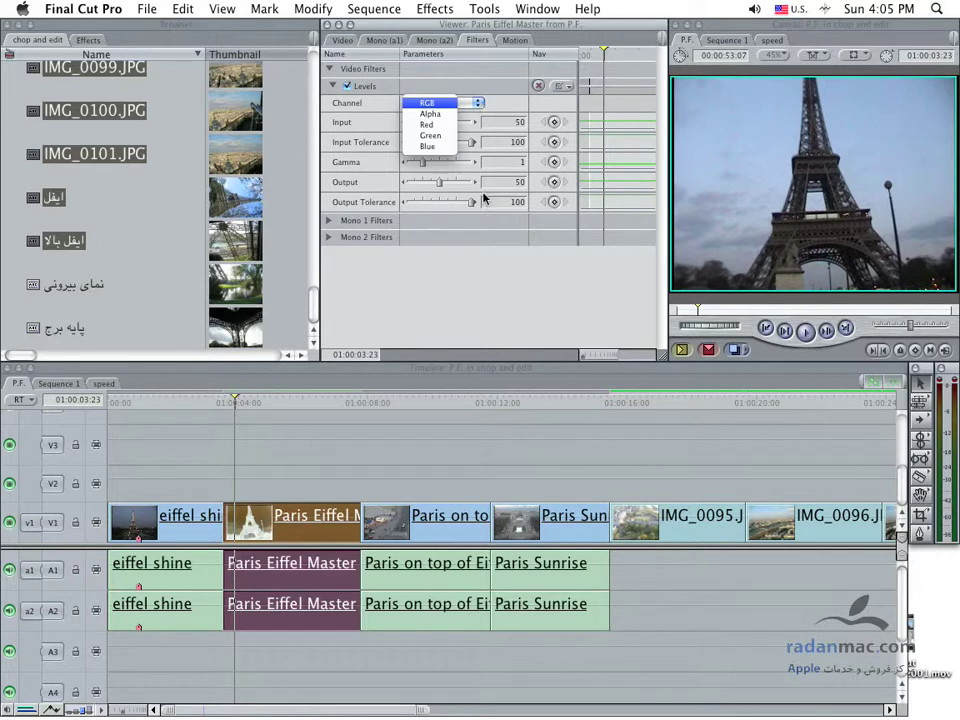
{"action": "left_click", "coordinate": [471, 272]}
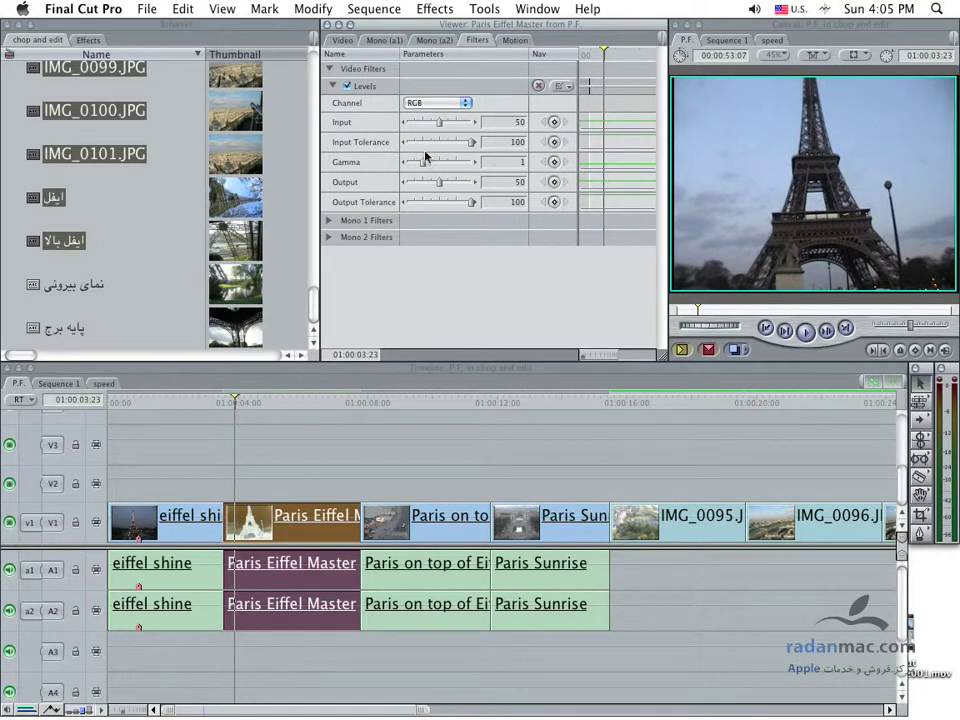
{"action": "left_click", "coordinate": [441, 104]}
{"action": "left_click", "coordinate": [428, 125]}
{"action": "left_click", "coordinate": [440, 103]}
{"action": "left_click", "coordinate": [430, 118]}
{"action": "left_click", "coordinate": [449, 101]}
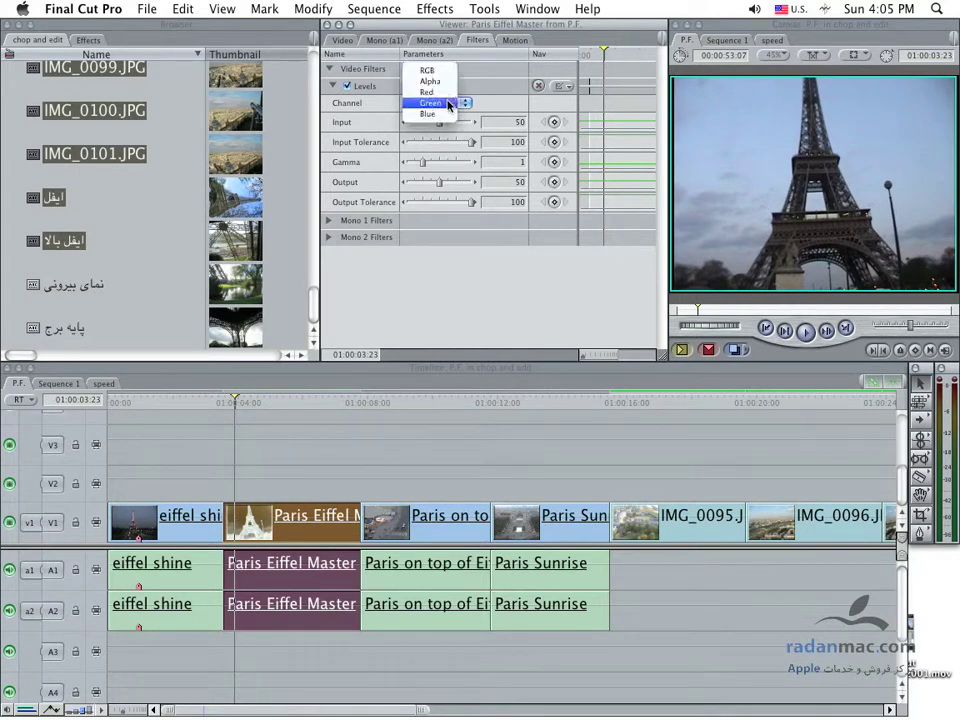
{"action": "left_click", "coordinate": [437, 114]}
{"action": "left_click_drag", "start_coordinate": [427, 165], "coordinate": [419, 164]}
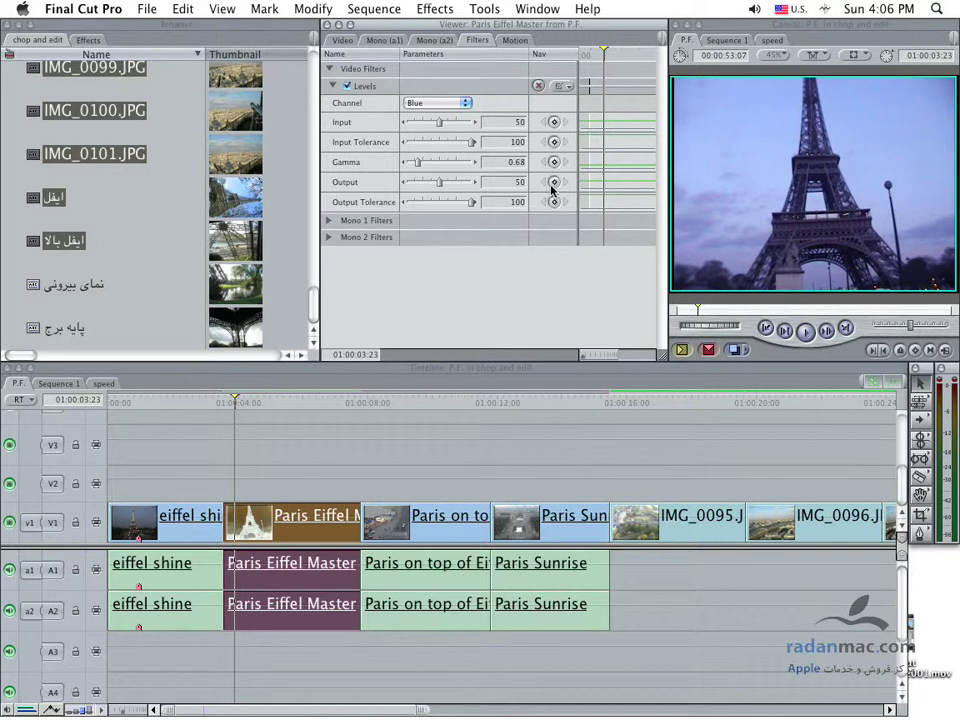
Set a Gamma keyframe of 1 at the start of the Eiffel clip.
{"action": "left_click_drag", "start_coordinate": [602, 52], "coordinate": [593, 59]}
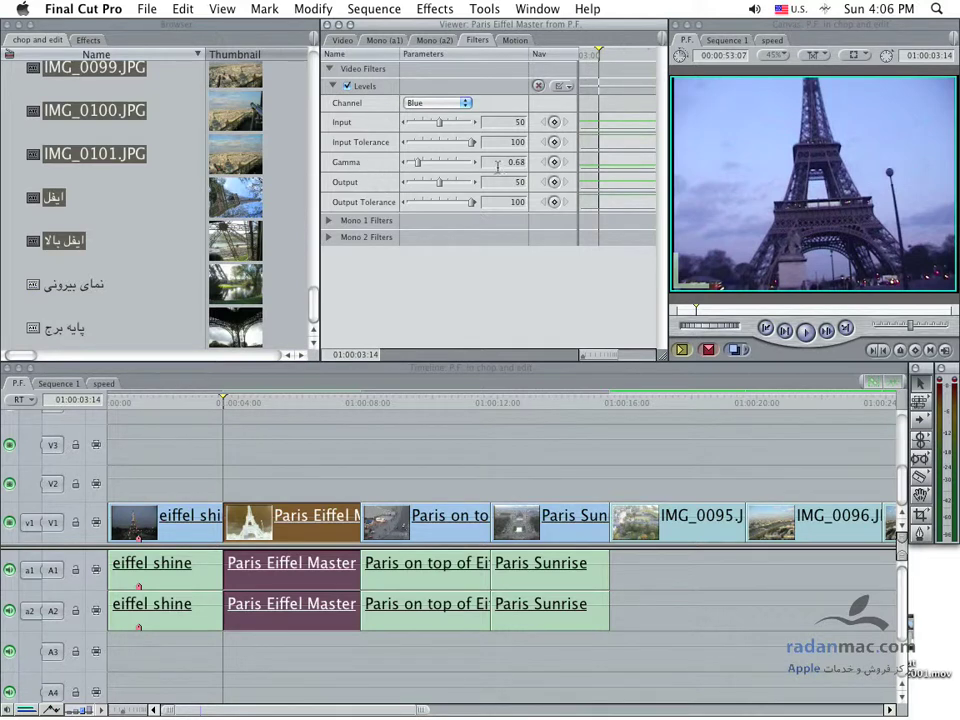
{"action": "type", "text": "1"}
{"action": "key", "text": "Return"}
{"action": "left_click", "coordinate": [553, 161]}
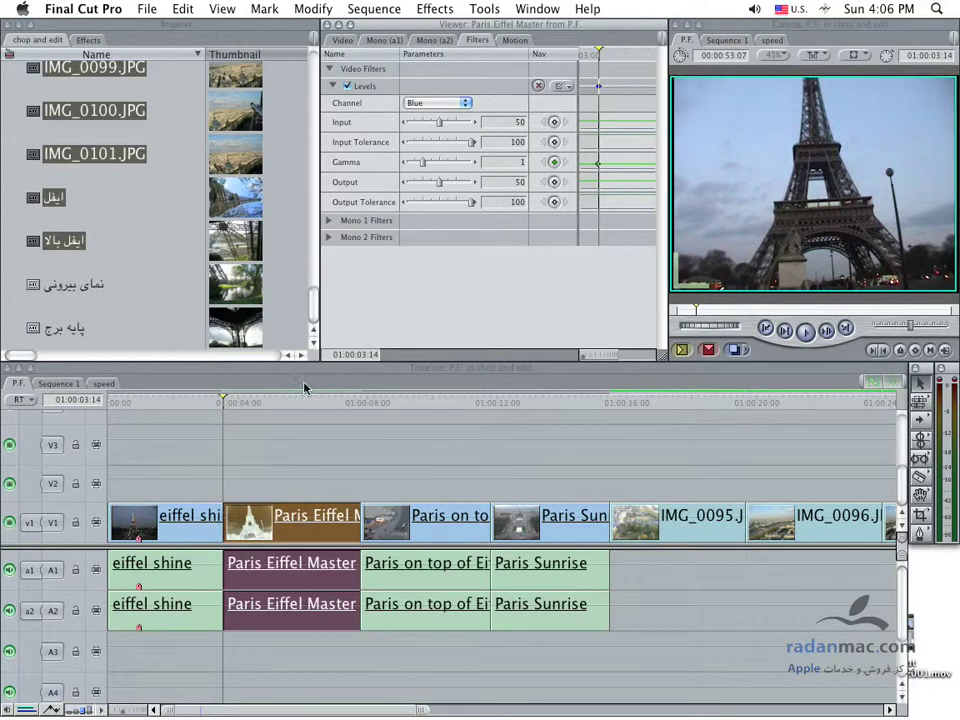
At 01:00:07:20, lower Gamma to 0.48 for a second keyframe and preview the ramp.
{"action": "left_click", "coordinate": [268, 403]}
{"action": "left_click_drag", "start_coordinate": [268, 403], "coordinate": [352, 407]}
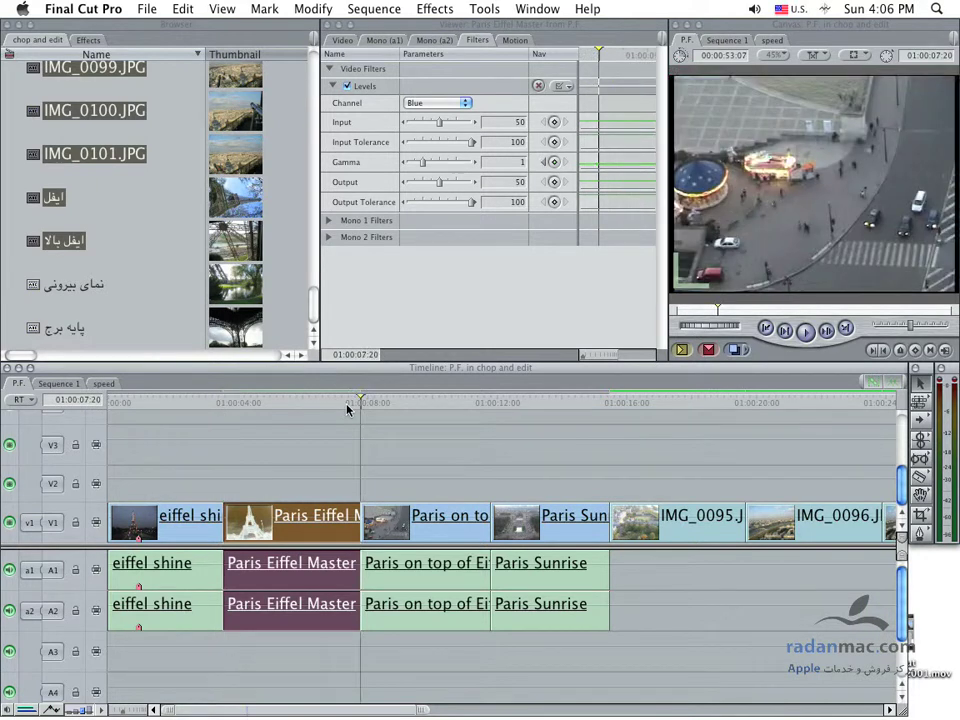
{"action": "left_click_drag", "start_coordinate": [424, 164], "coordinate": [416, 164]}
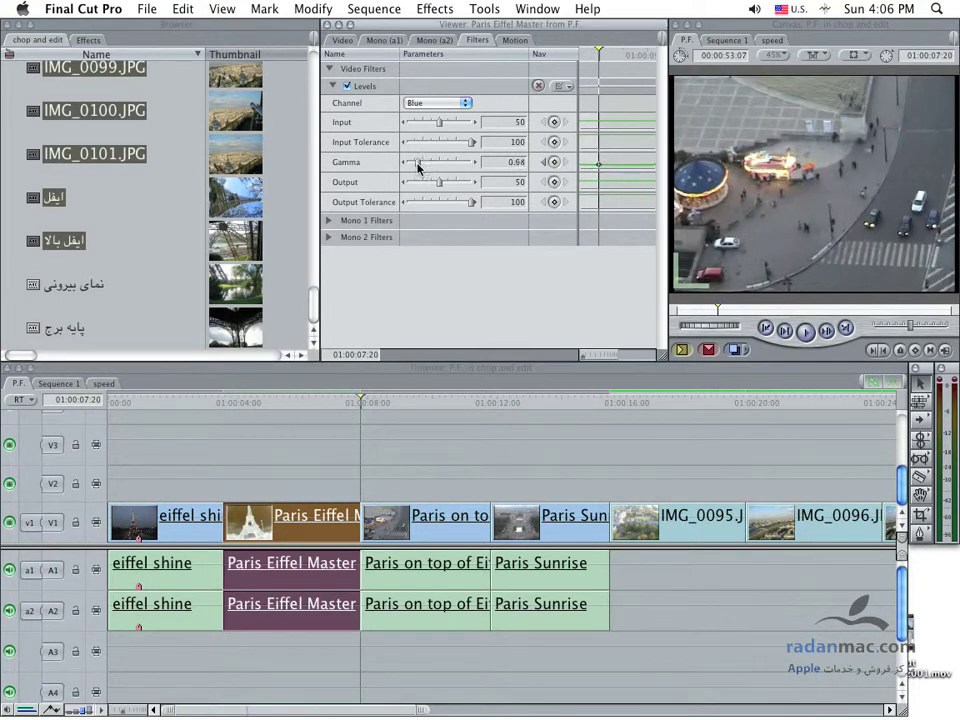
{"action": "left_click", "coordinate": [517, 160]}
{"action": "type", "text": "0.4"}
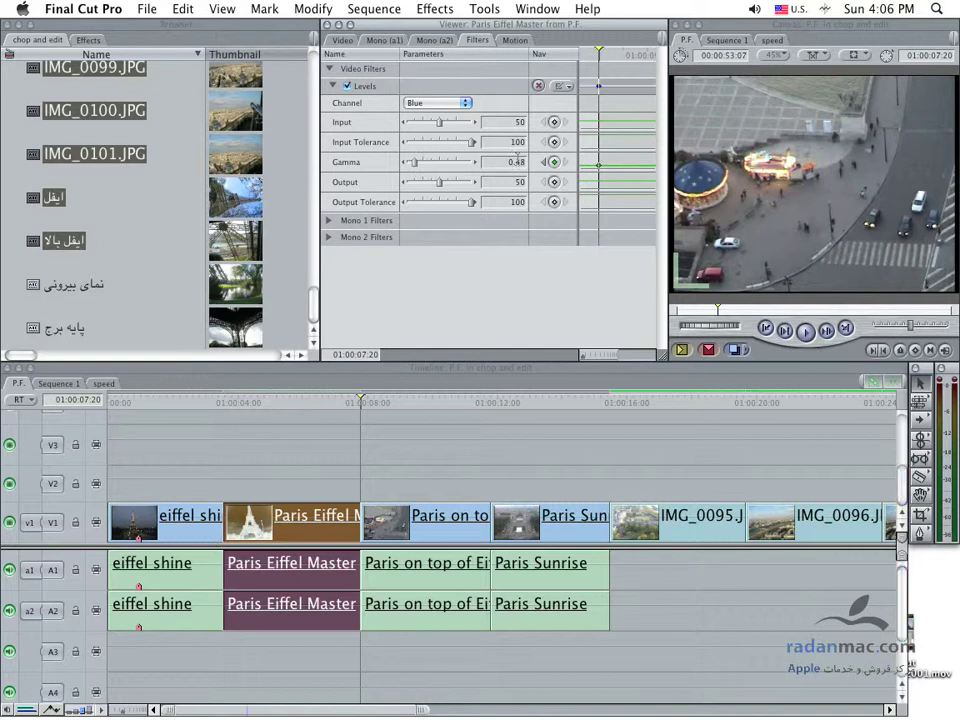
{"action": "left_click_drag", "start_coordinate": [343, 401], "coordinate": [223, 404]}
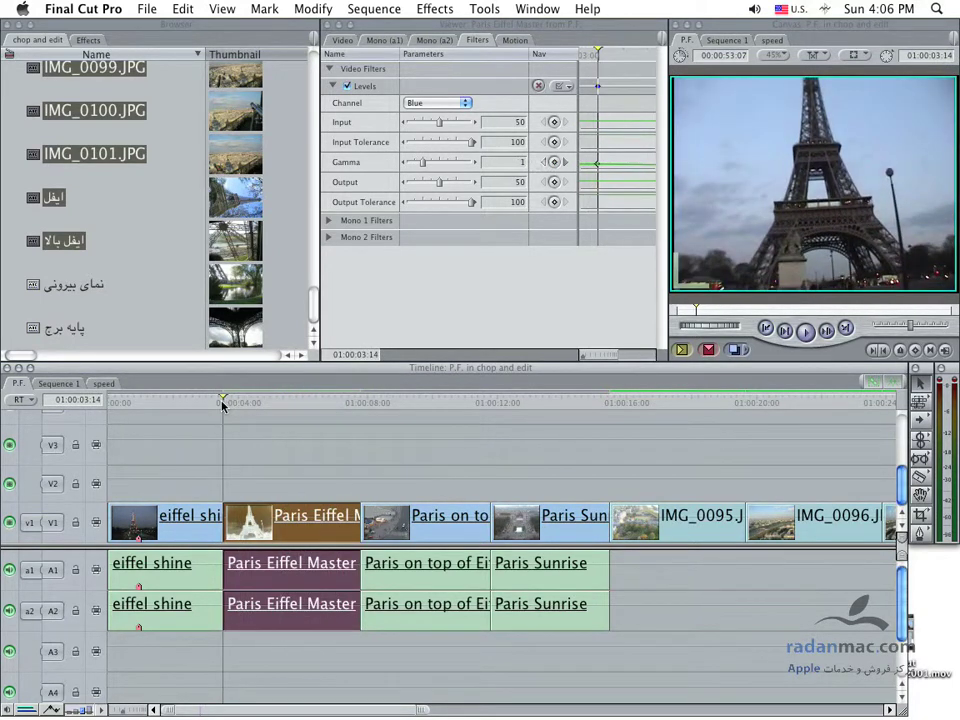
{"action": "key", "text": "space"}
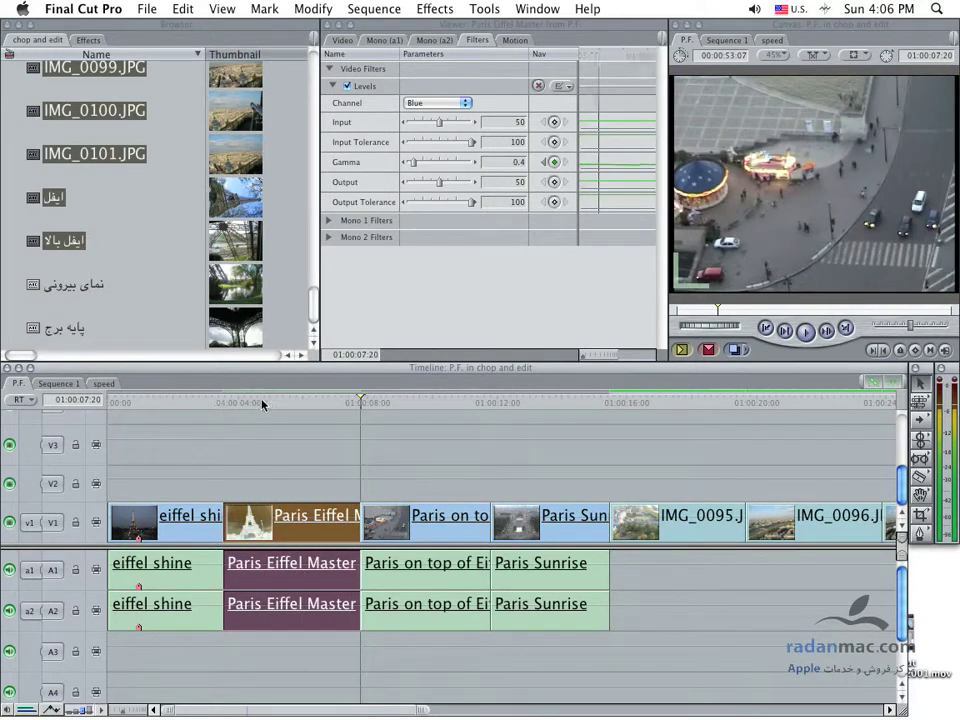
{"action": "left_click", "coordinate": [290, 404]}
{"action": "left_click_drag", "start_coordinate": [290, 404], "coordinate": [268, 406]}
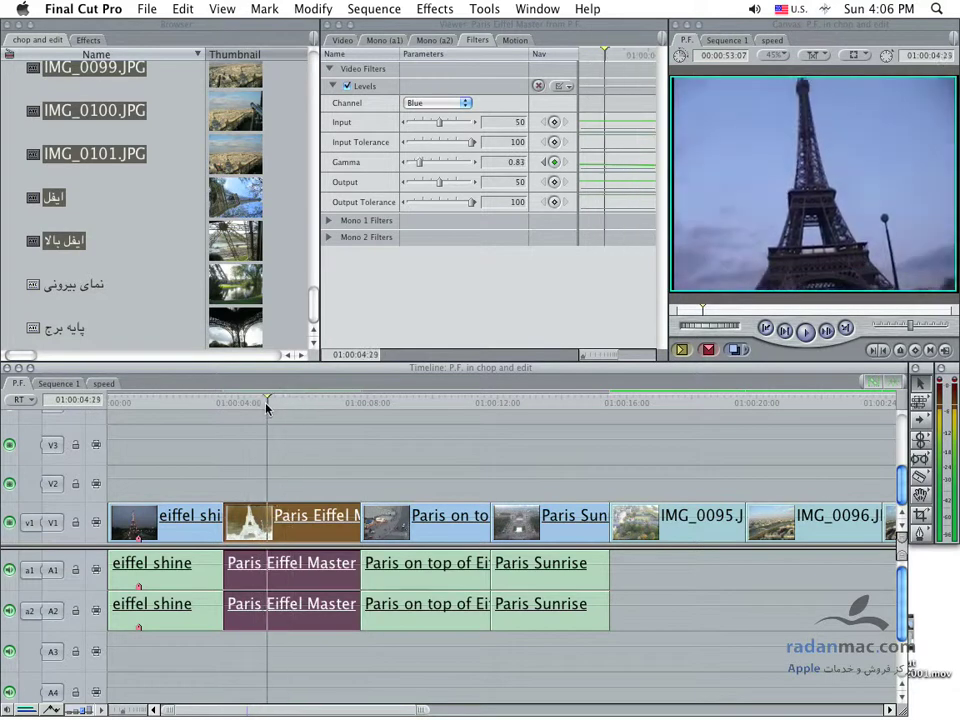
{"action": "left_click", "coordinate": [381, 93]}
{"action": "key", "text": "Delete"}
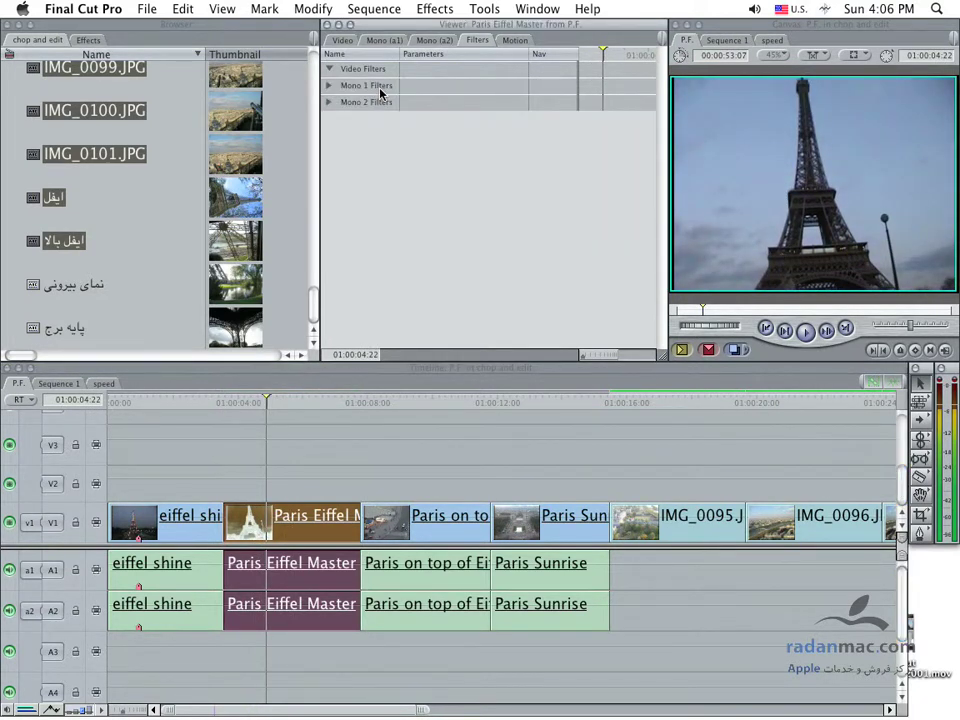
{"action": "key", "text": "super+z"}
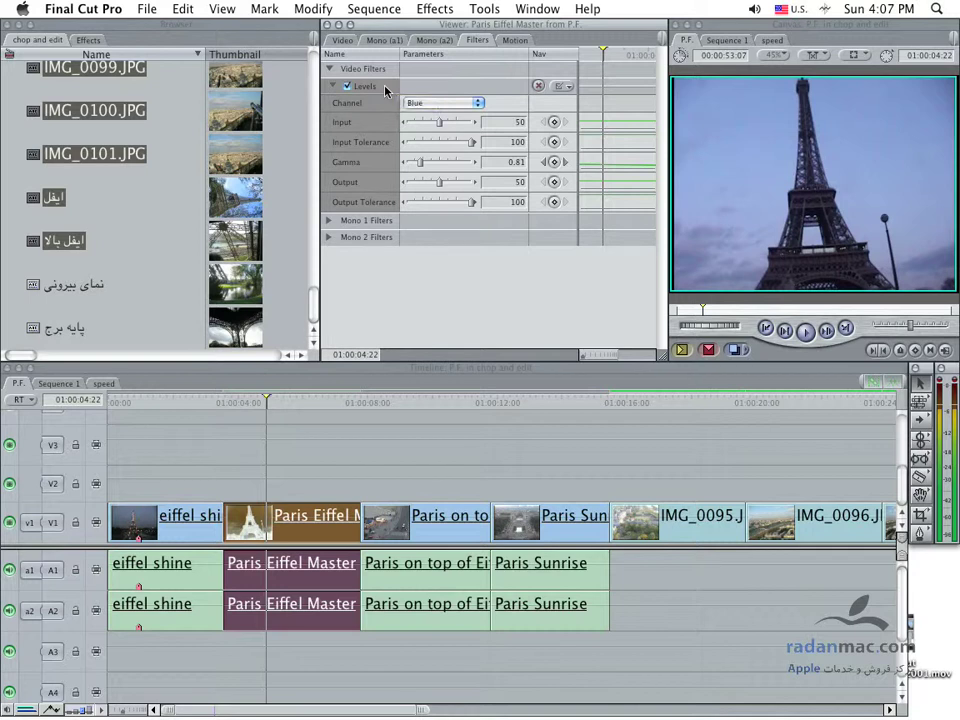
Restore the accidentally deleted Paris Eiffel Master clip and show its filter settings in the Viewer.
{"action": "key", "text": "shift+Delete"}
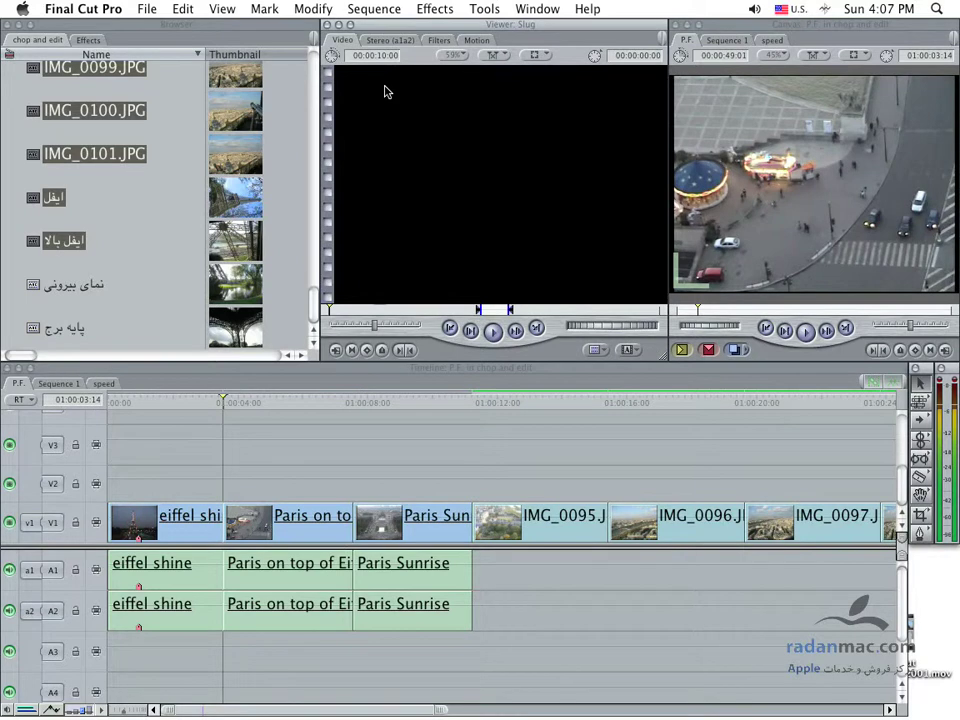
{"action": "key", "text": "ctrl+z"}
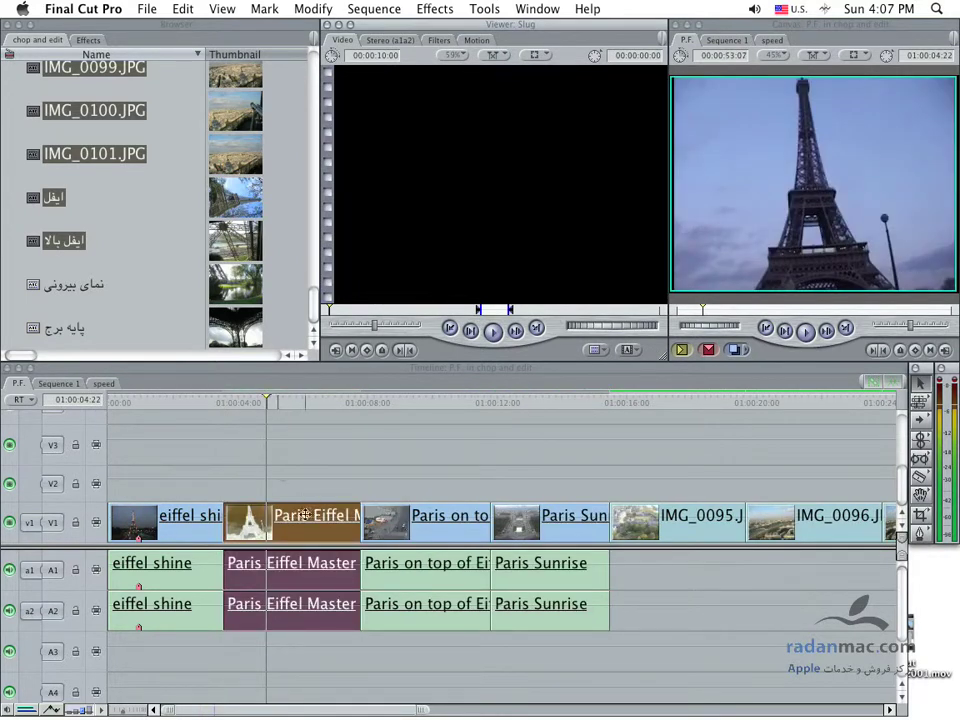
{"action": "left_click_drag", "start_coordinate": [305, 515], "coordinate": [414, 195]}
{"action": "left_click", "coordinate": [477, 40]}
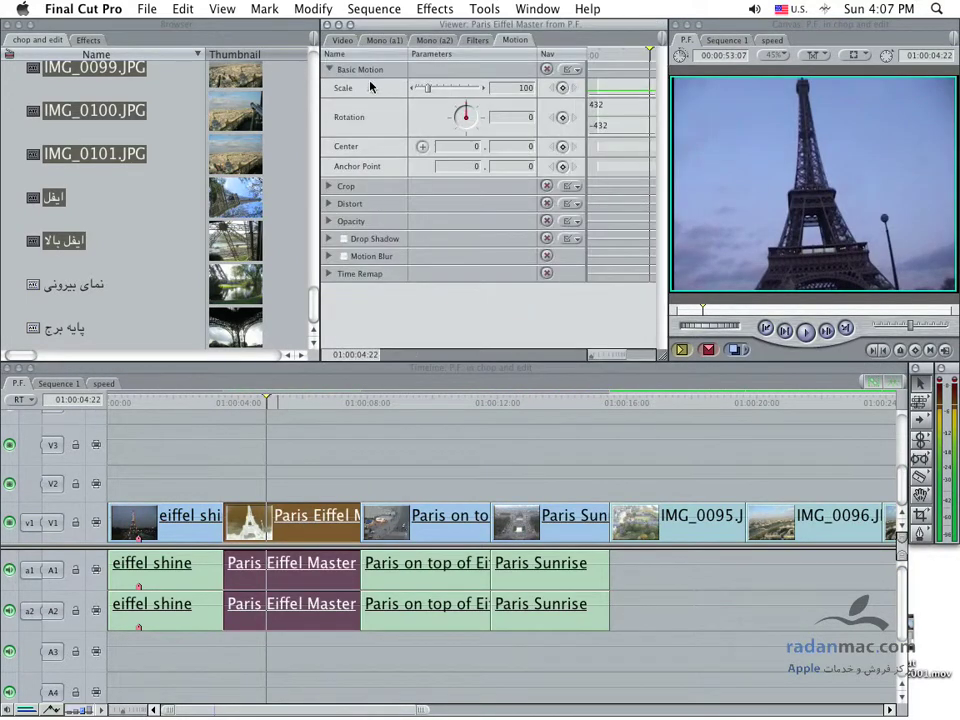
{"action": "left_click", "coordinate": [466, 41]}
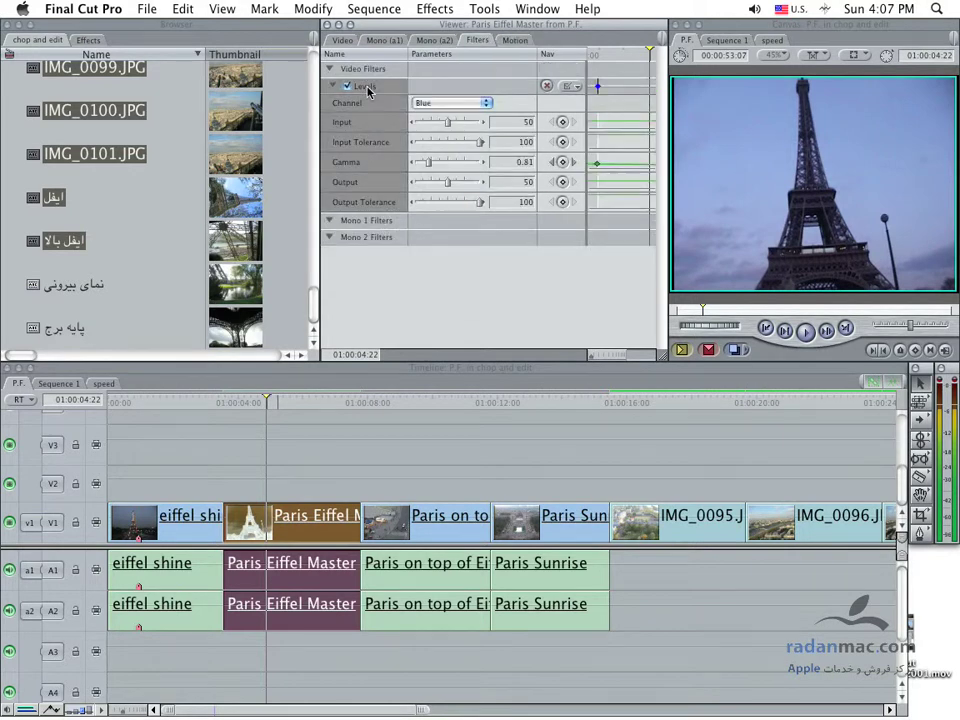
Restore the Levels filter, check Gamma 0.58 at 01:00:06:13, and switch the filter off.
{"action": "key", "text": "Delete"}
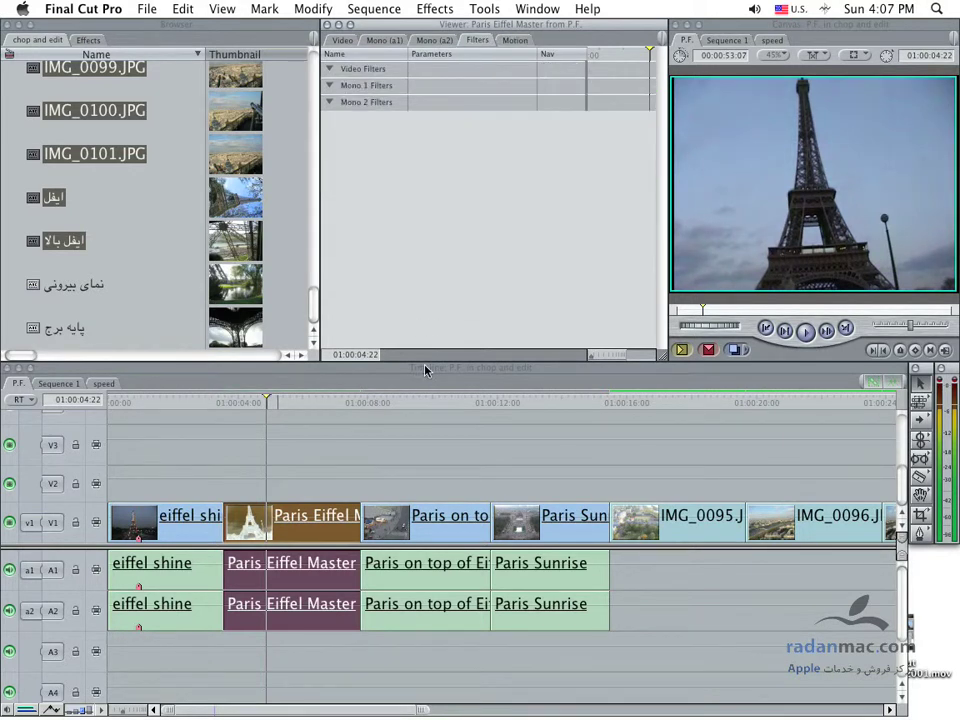
{"action": "key", "text": "super+z"}
{"action": "left_click_drag", "start_coordinate": [315, 407], "coordinate": [320, 407]}
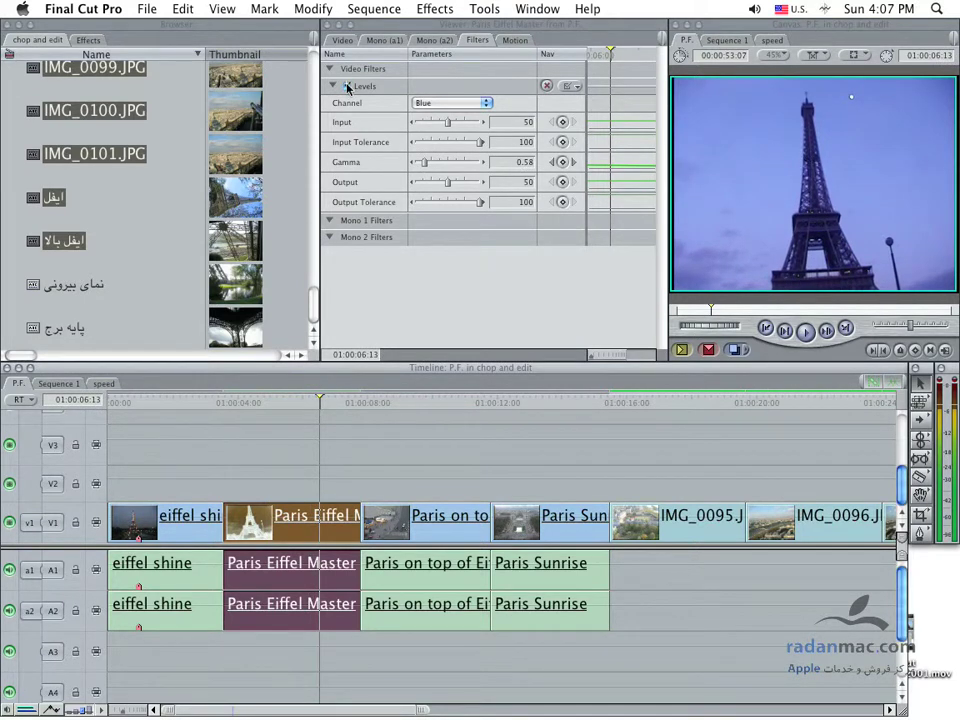
{"action": "left_click", "coordinate": [347, 86]}
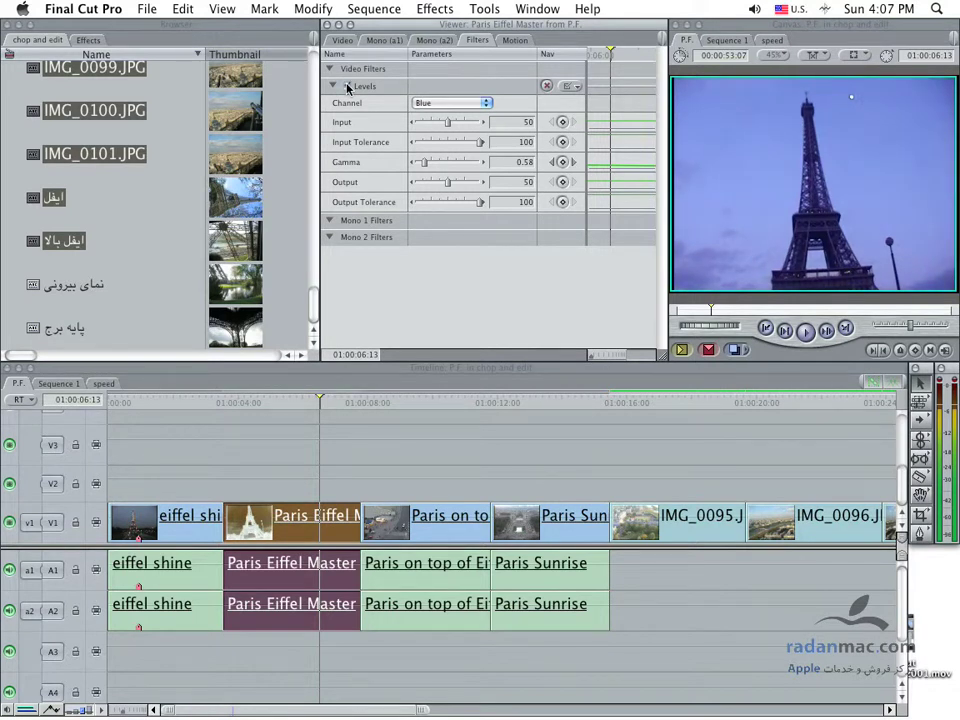
Toggle Levels off and on to compare, then delete it from Paris Eiffel Master.
{"action": "left_click", "coordinate": [347, 86]}
{"action": "left_click", "coordinate": [347, 87]}
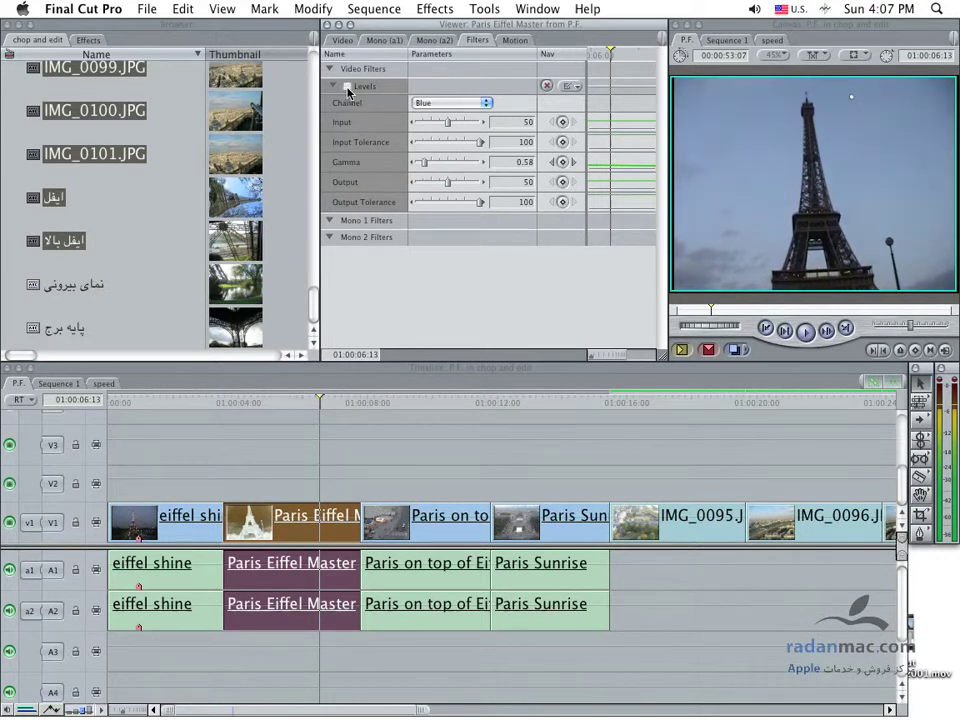
{"action": "left_click", "coordinate": [347, 87]}
{"action": "key", "text": "Delete"}
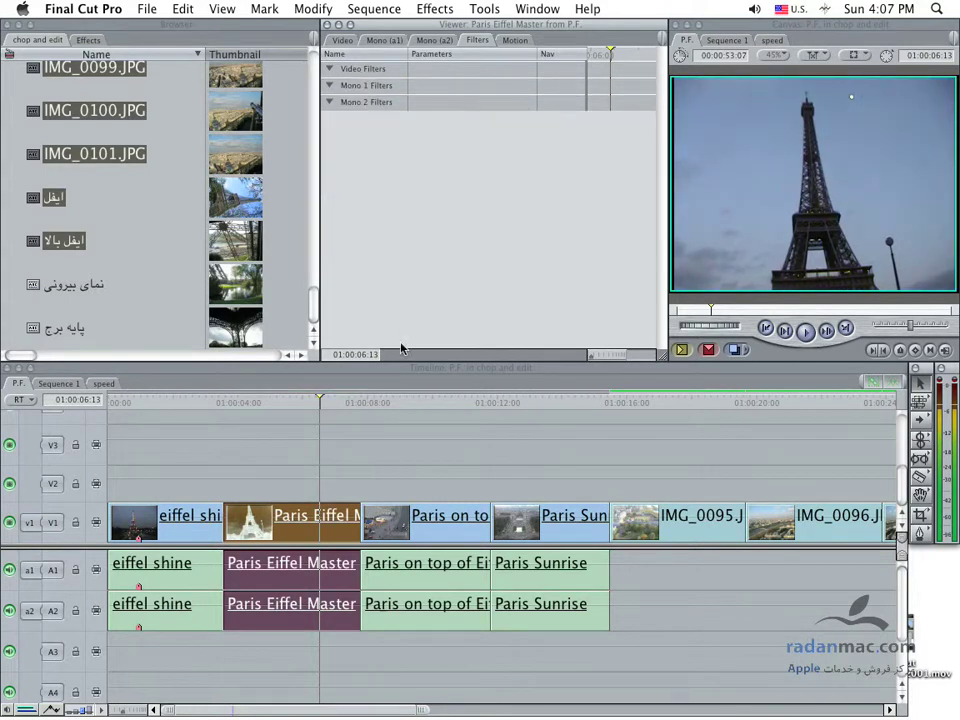
{"action": "left_click", "coordinate": [90, 41]}
Apply the Add Noise filter from Video Filters > Stylize to the Paris Sunrise clip.
{"action": "left_click", "coordinate": [10, 71]}
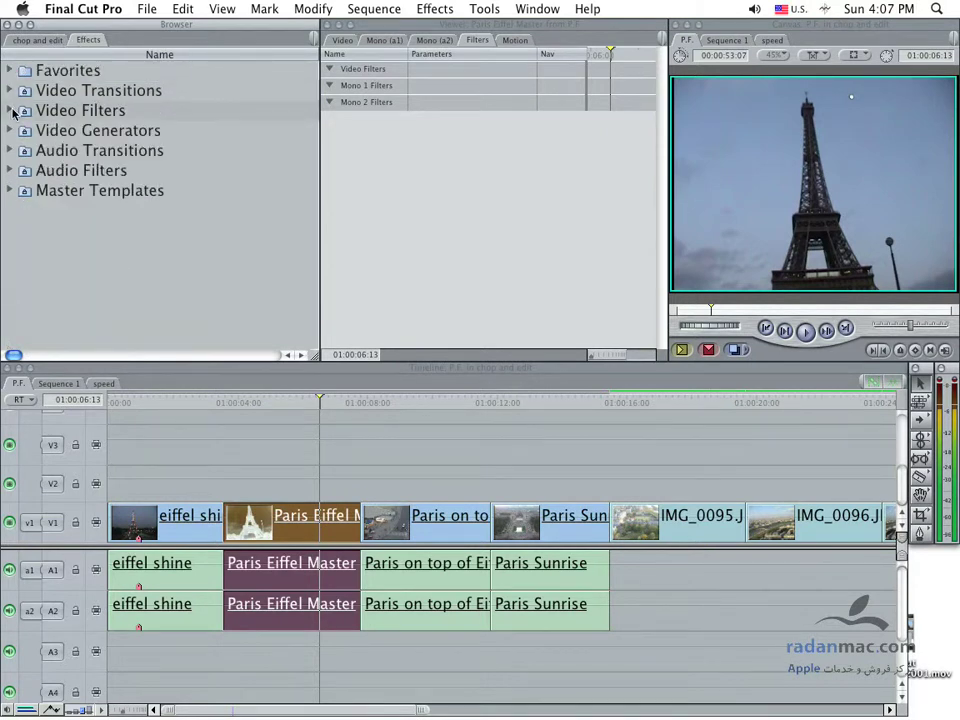
{"action": "left_click", "coordinate": [11, 110]}
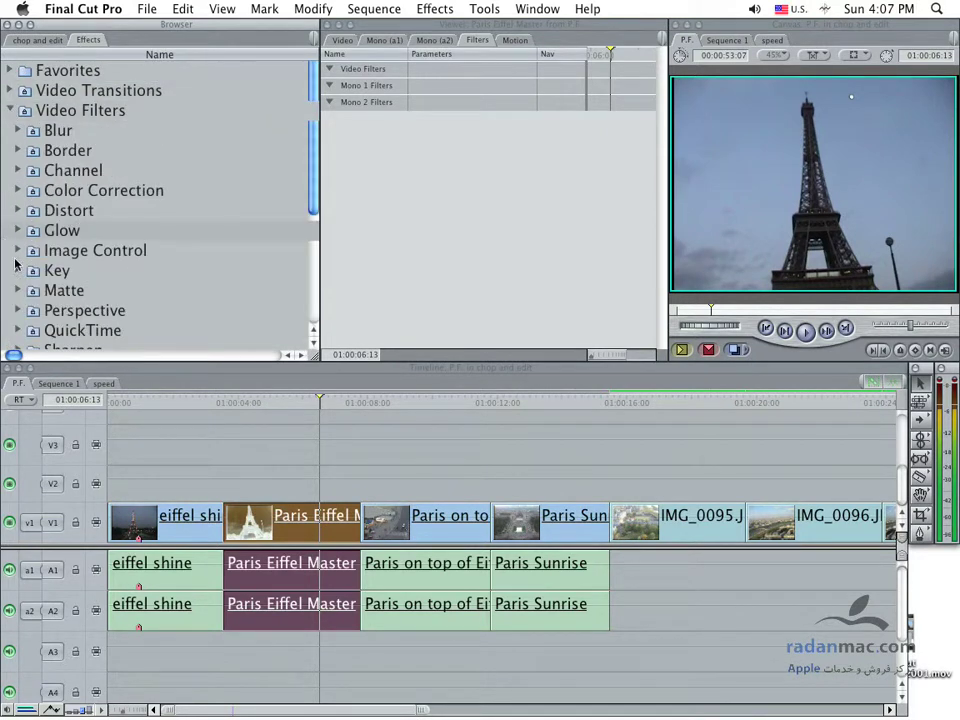
{"action": "scroll", "coordinate": [16, 263], "scroll_direction": "down", "scroll_amount": 5}
{"action": "scroll", "coordinate": [17, 264], "scroll_direction": "down", "scroll_amount": 4}
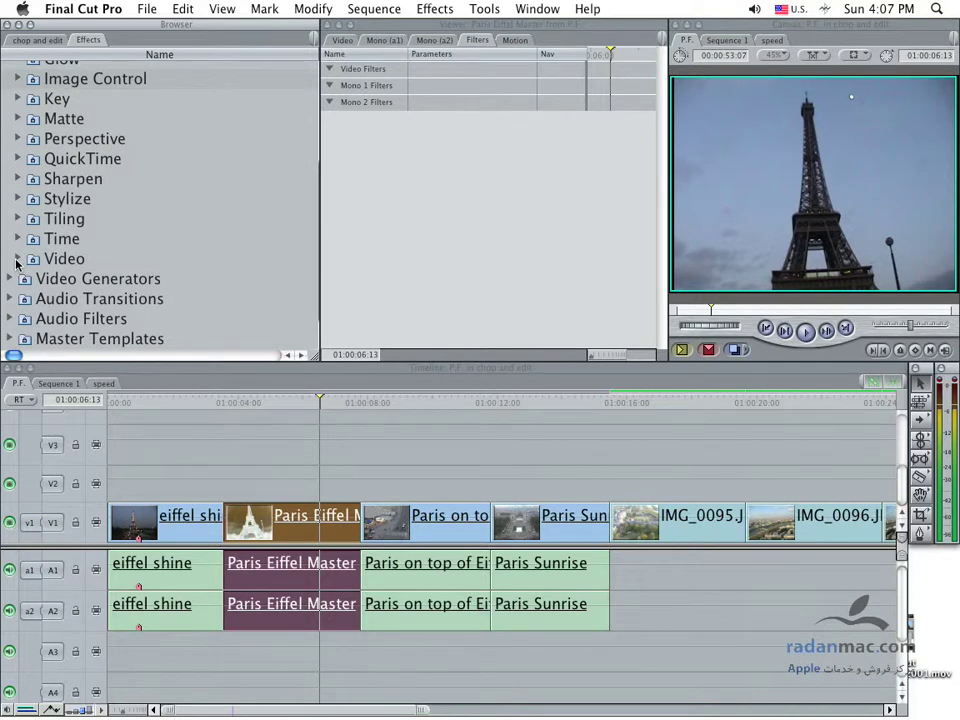
{"action": "scroll", "coordinate": [16, 263], "scroll_direction": "up", "scroll_amount": 1}
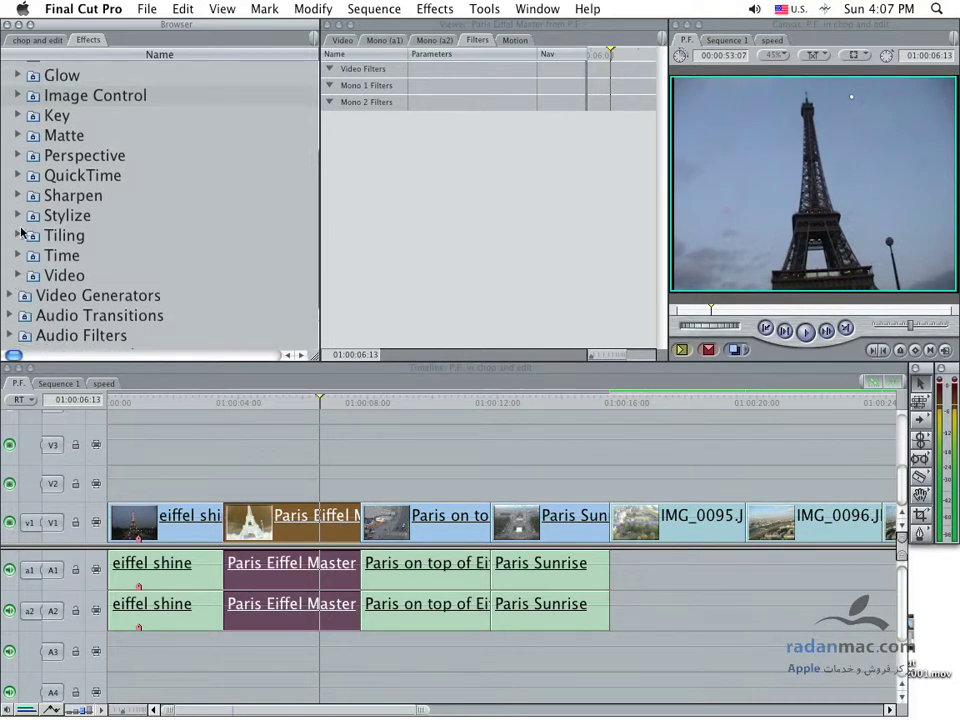
{"action": "left_click", "coordinate": [17, 215]}
{"action": "scroll", "coordinate": [248, 274], "scroll_direction": "down", "scroll_amount": 3}
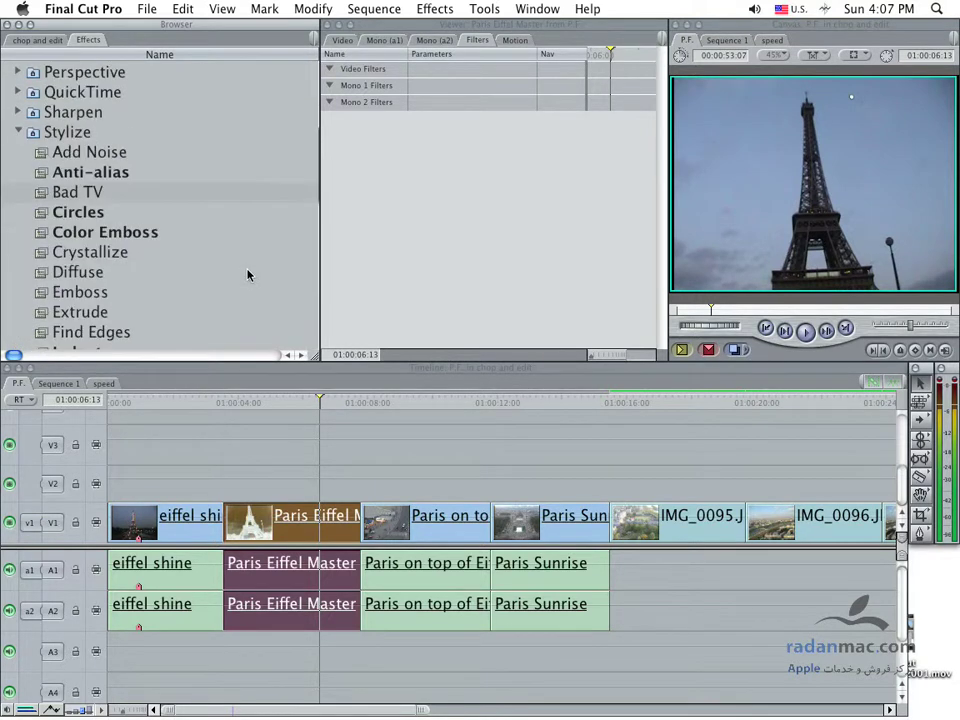
{"action": "left_click", "coordinate": [66, 157]}
{"action": "left_click_drag", "start_coordinate": [63, 153], "coordinate": [592, 474]}
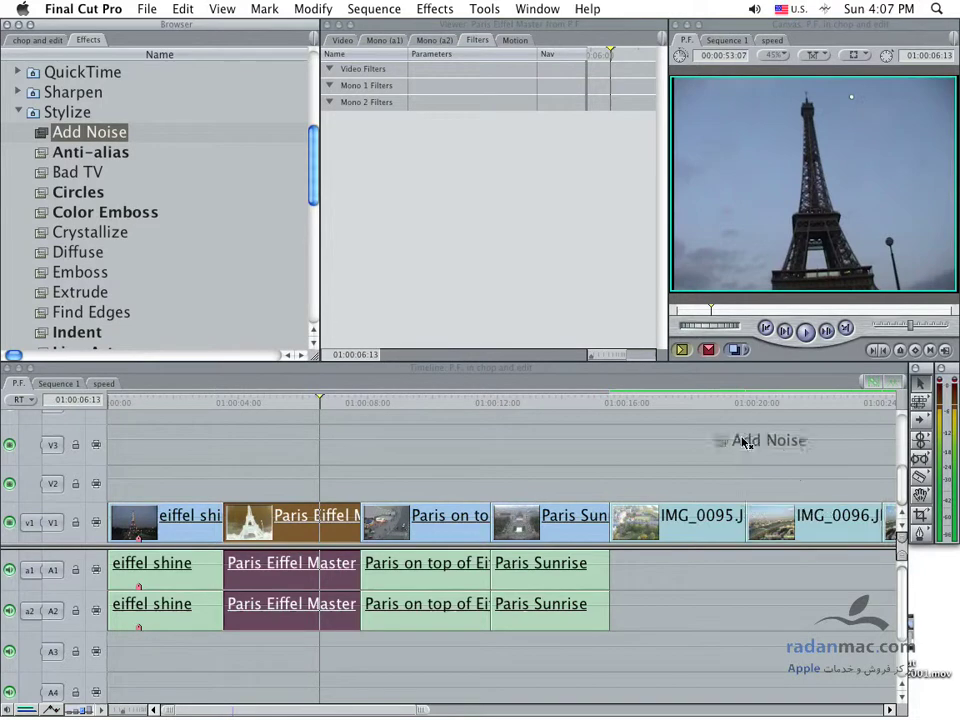
{"action": "left_click_drag", "start_coordinate": [592, 474], "coordinate": [522, 519]}
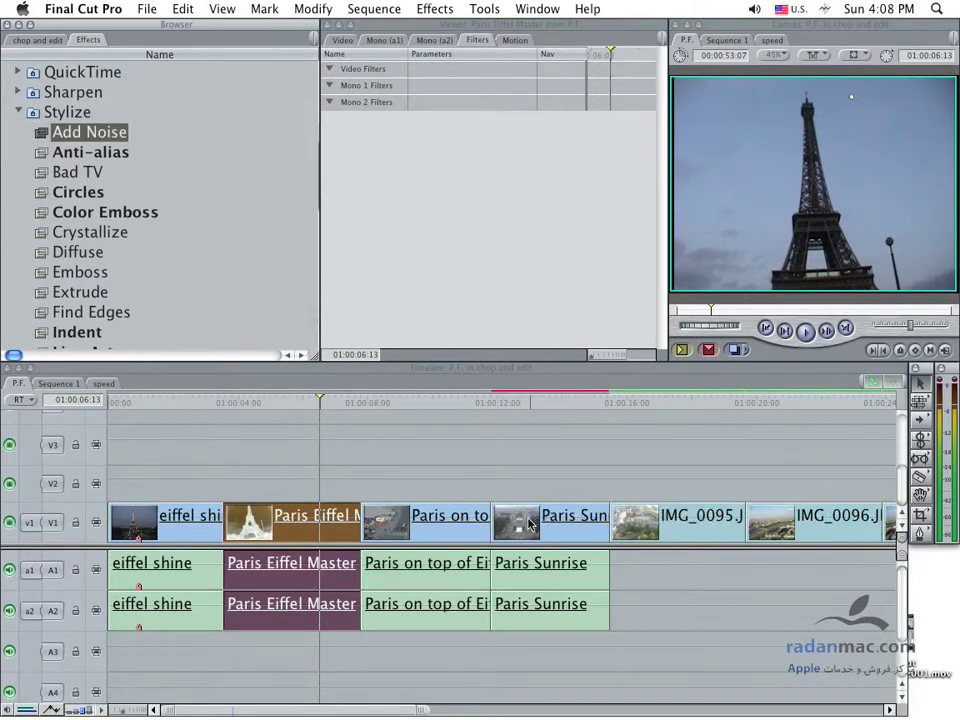
Adjust the Add Noise amount on Paris Sunrise, then delete the filter.
{"action": "double_click", "coordinate": [540, 519]}
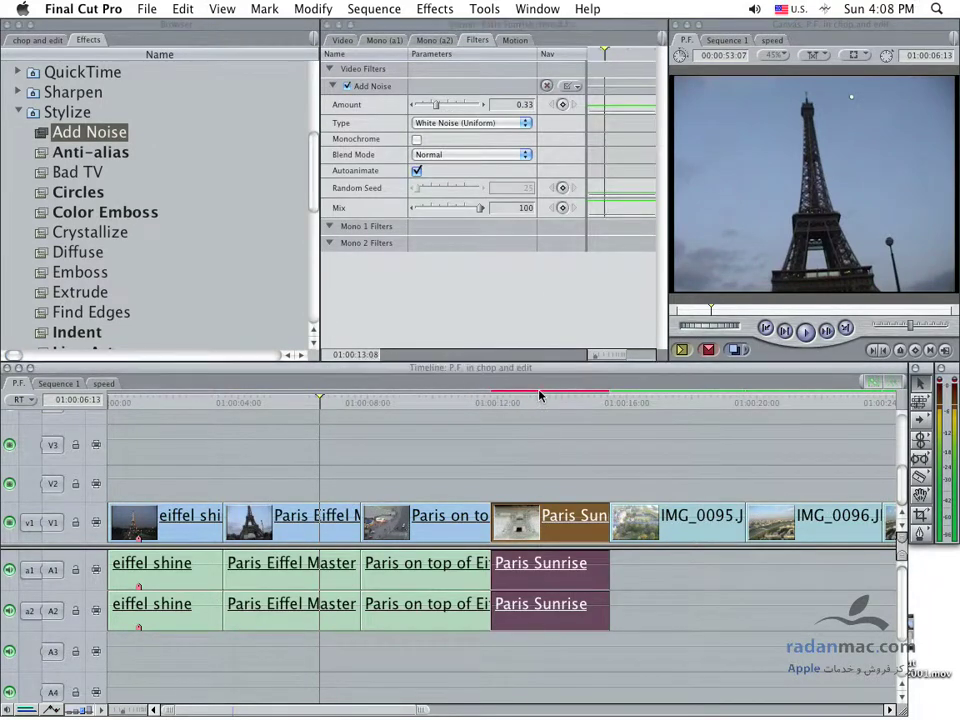
{"action": "left_click", "coordinate": [528, 402]}
{"action": "left_click_drag", "start_coordinate": [437, 104], "coordinate": [424, 106]}
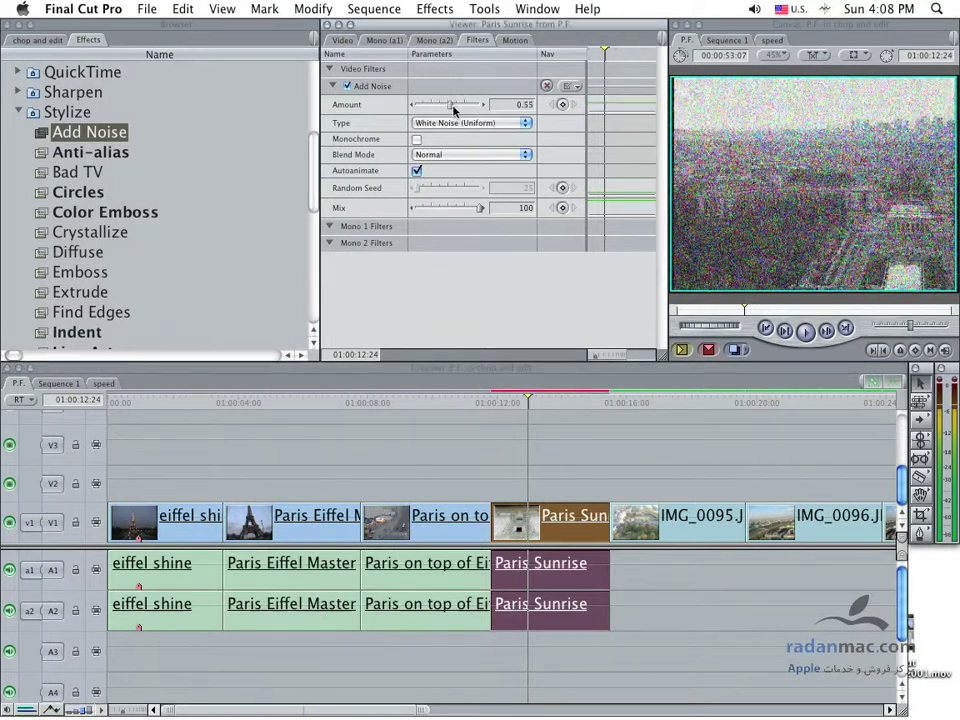
{"action": "left_click", "coordinate": [362, 86]}
{"action": "key", "text": "Delete"}
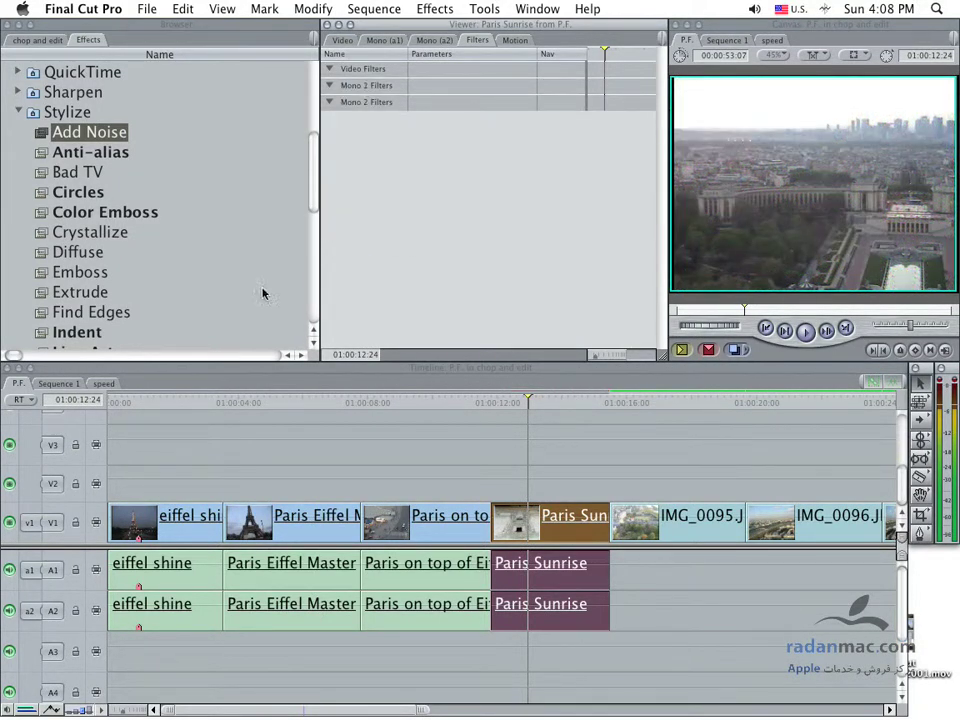
{"action": "scroll", "coordinate": [144, 101], "scroll_direction": "up", "scroll_amount": 5}
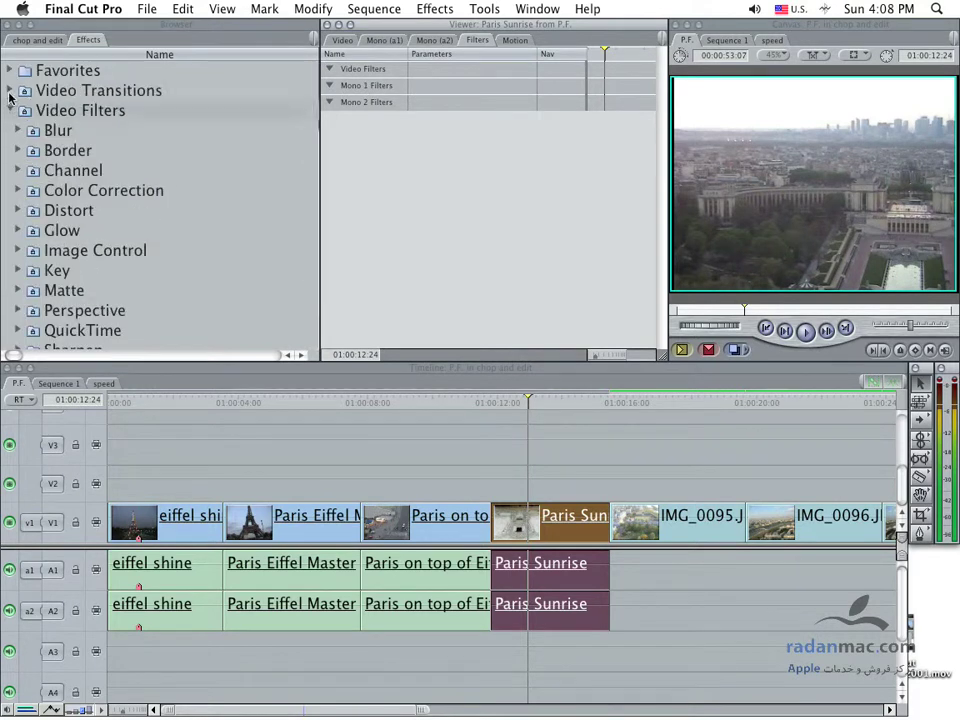
Add Cross Dissolve before Paris Sunrise, Dip to Color before IMG_0095, Fade In Fade Out before IMG_0096.
{"action": "left_click", "coordinate": [10, 90]}
{"action": "left_click", "coordinate": [18, 130]}
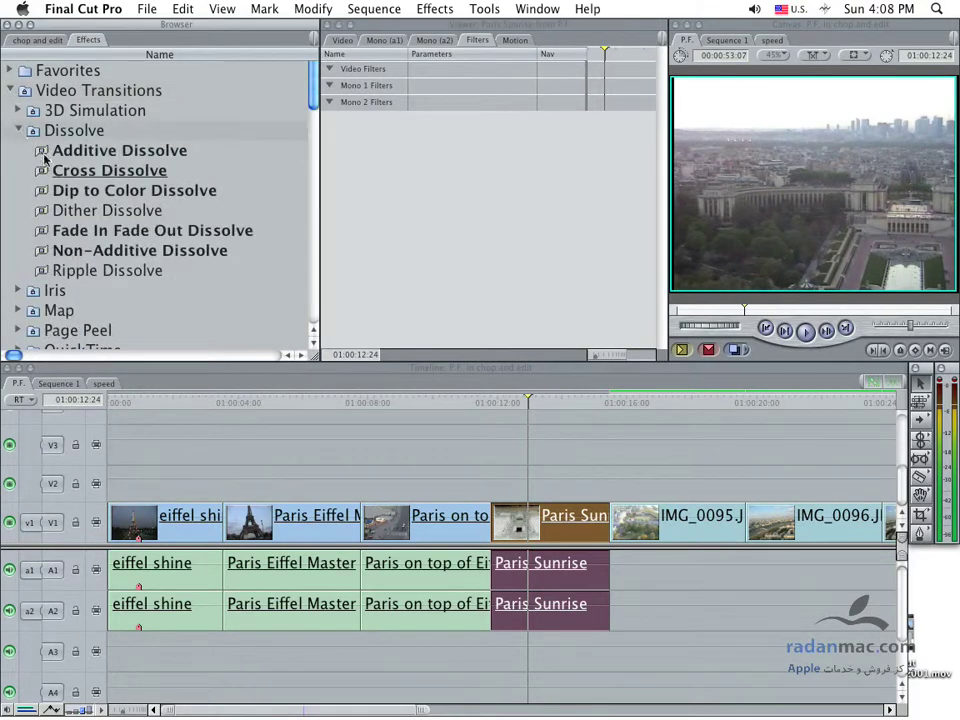
{"action": "left_click_drag", "start_coordinate": [60, 170], "coordinate": [491, 520]}
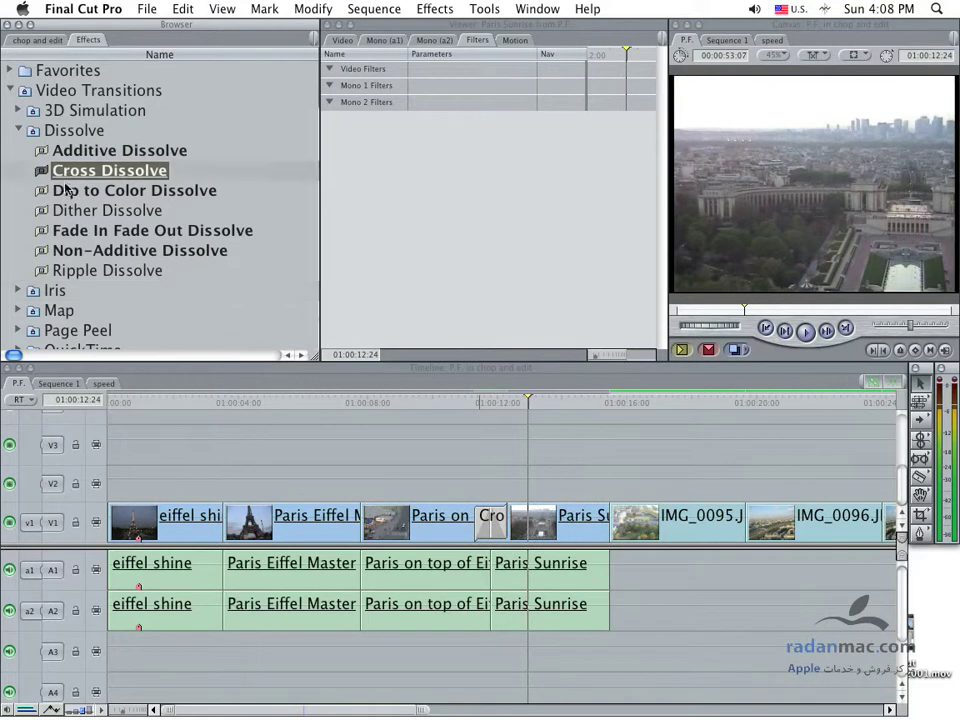
{"action": "left_click_drag", "start_coordinate": [150, 190], "coordinate": [603, 517]}
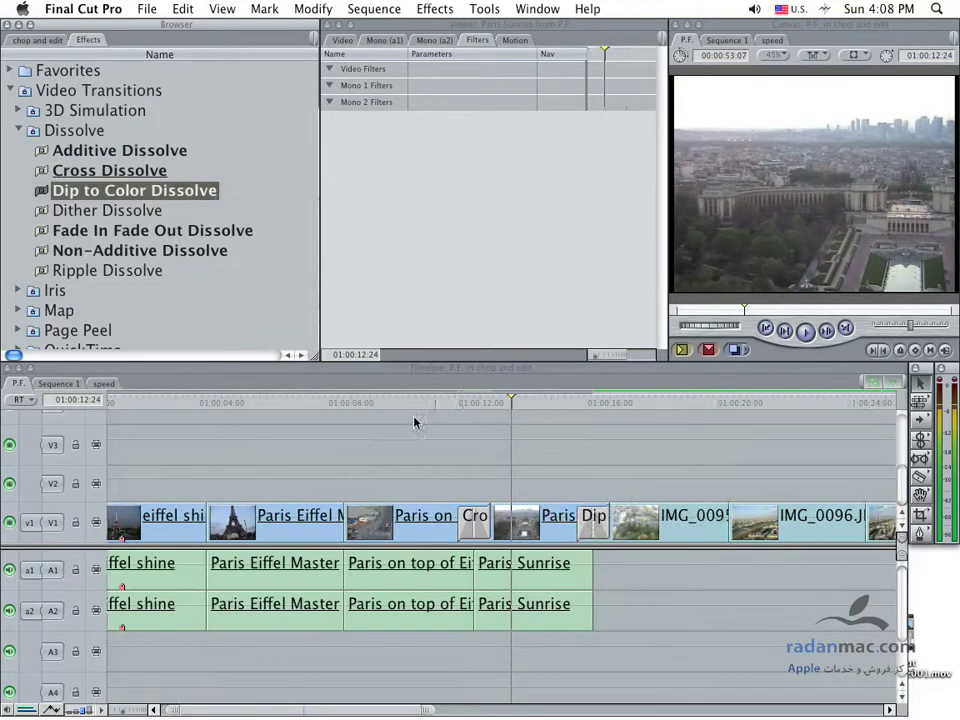
{"action": "left_click_drag", "start_coordinate": [122, 230], "coordinate": [760, 515]}
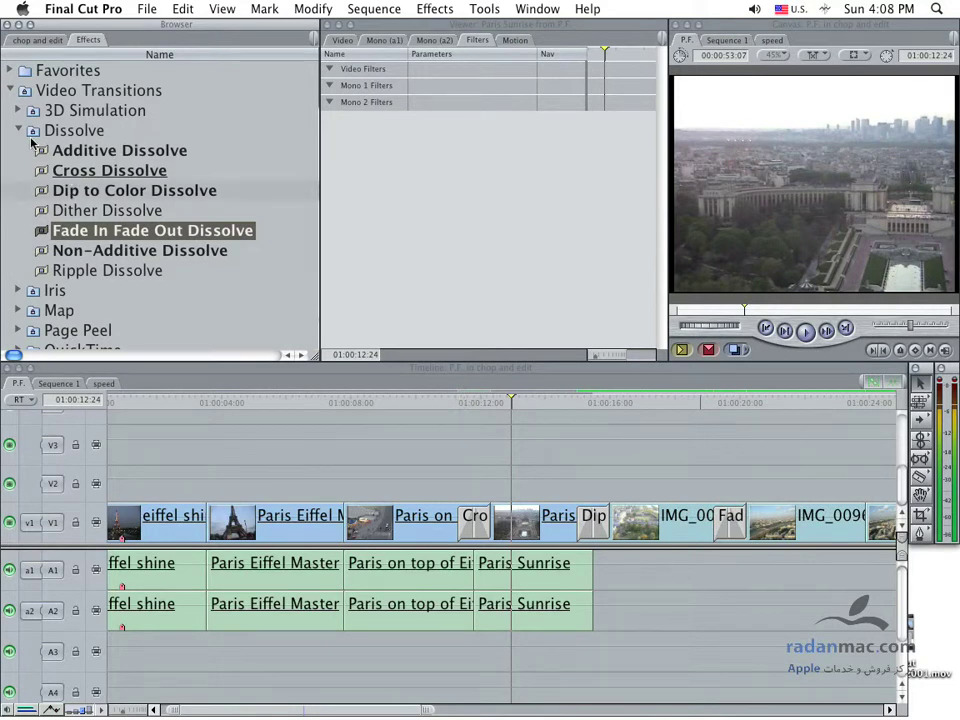
{"action": "left_click", "coordinate": [21, 131]}
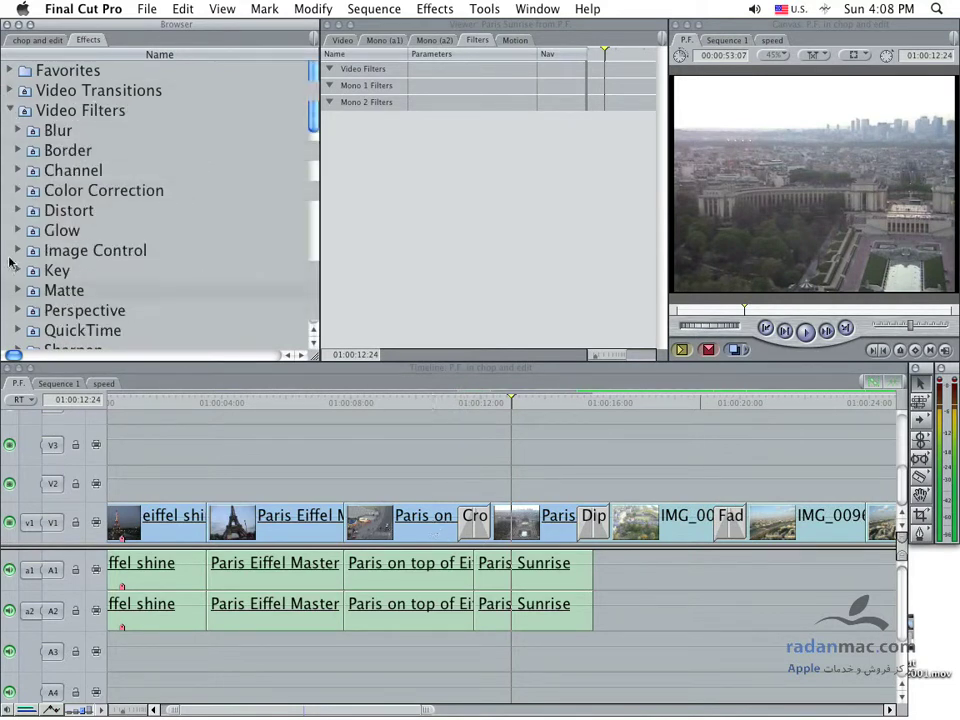
Apply Brightness and Contrast (Bezier), Color Balance and Color Reduce to the Eiffel, Eiffel-top and Sunrise clips.
{"action": "left_click", "coordinate": [18, 250]}
{"action": "left_click_drag", "start_coordinate": [112, 273], "coordinate": [295, 515]}
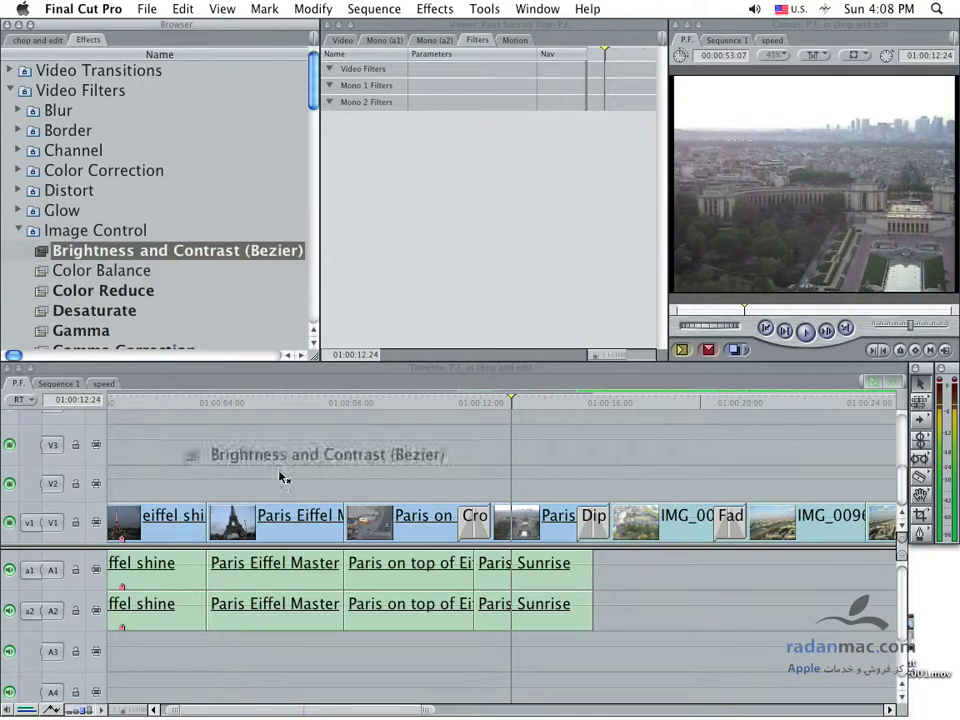
{"action": "left_click", "coordinate": [100, 270]}
{"action": "left_click_drag", "start_coordinate": [158, 316], "coordinate": [380, 515]}
{"action": "mouse_move", "coordinate": [105, 270]}
{"action": "left_mouse_down"}
{"action": "mouse_move", "coordinate": [165, 320]}
{"action": "mouse_move", "coordinate": [517, 508]}
{"action": "left_mouse_up"}
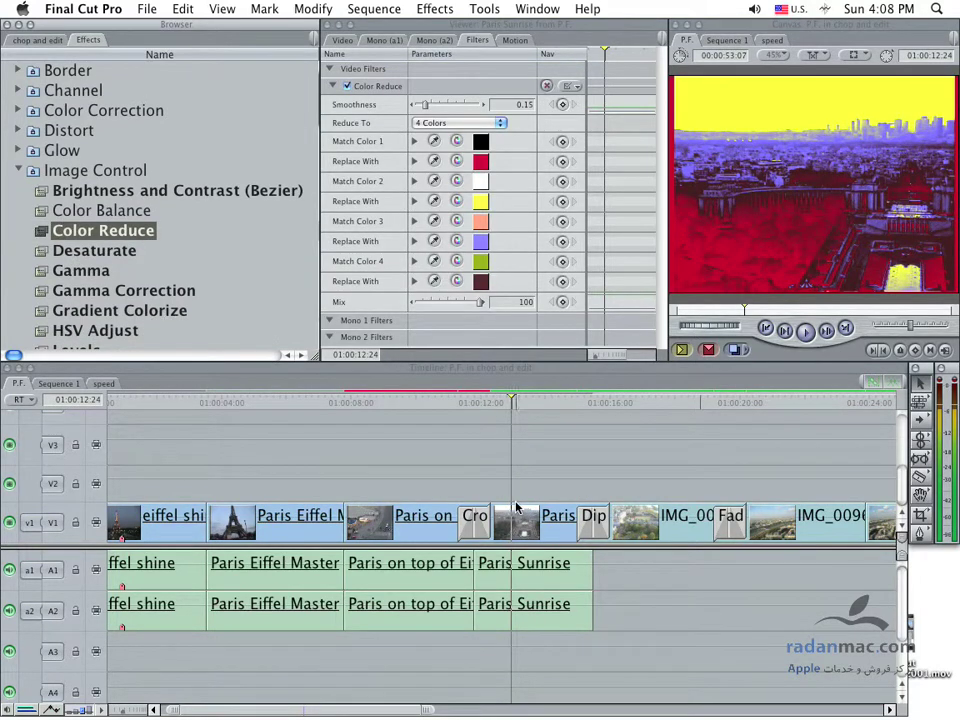
{"action": "left_click", "coordinate": [197, 265]}
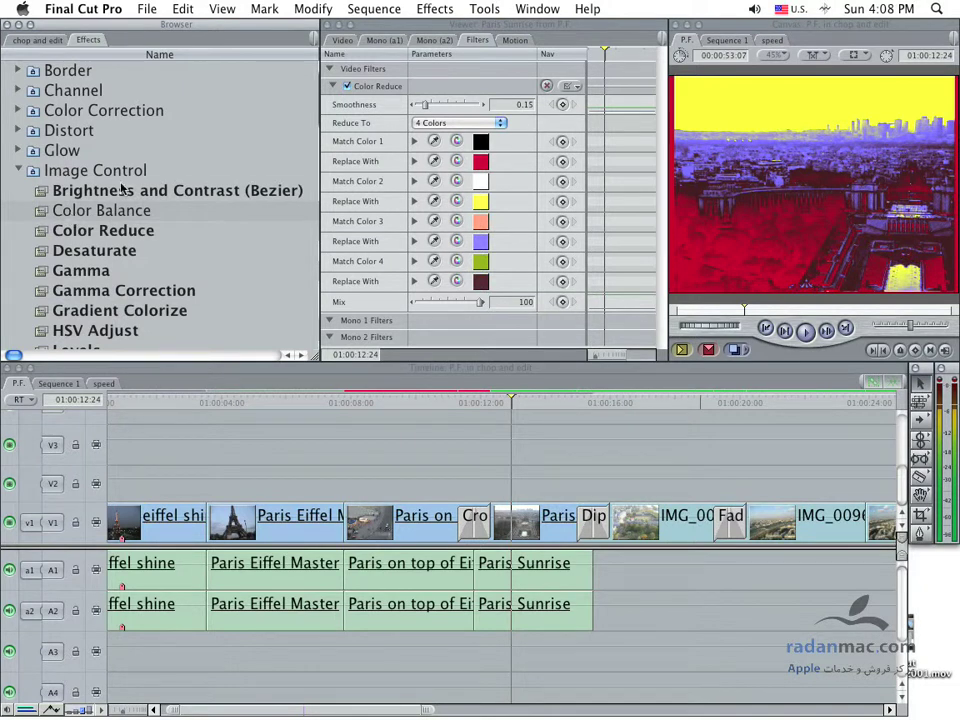
{"action": "left_click", "coordinate": [287, 405]}
Open Paris Eiffel Master and set its Brightness to 3 and Contrast to 74.
{"action": "left_click", "coordinate": [289, 404]}
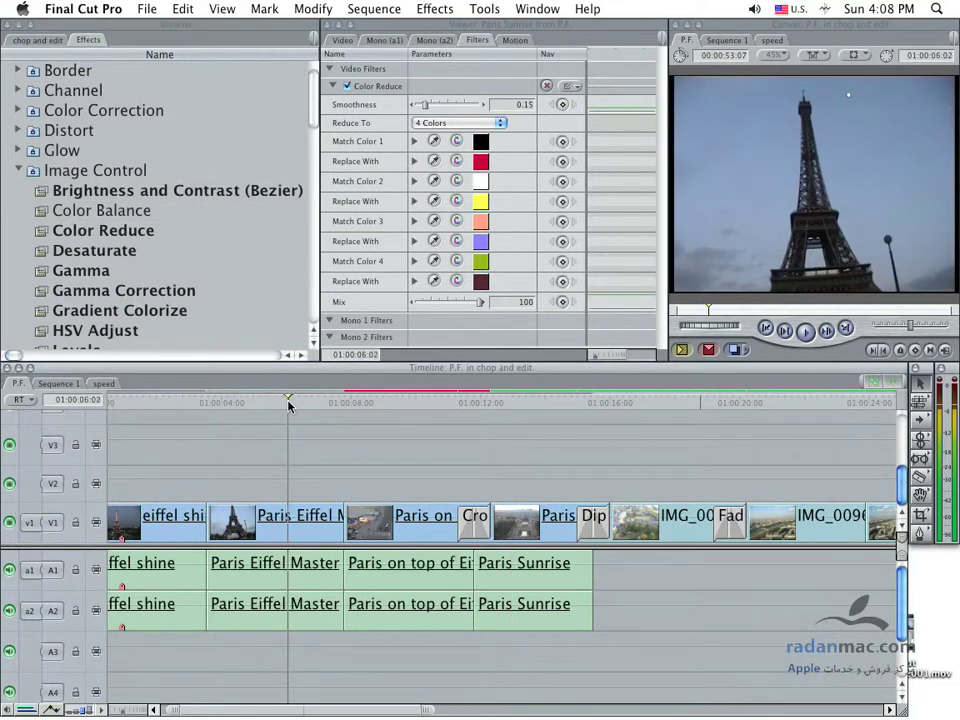
{"action": "double_click", "coordinate": [265, 527]}
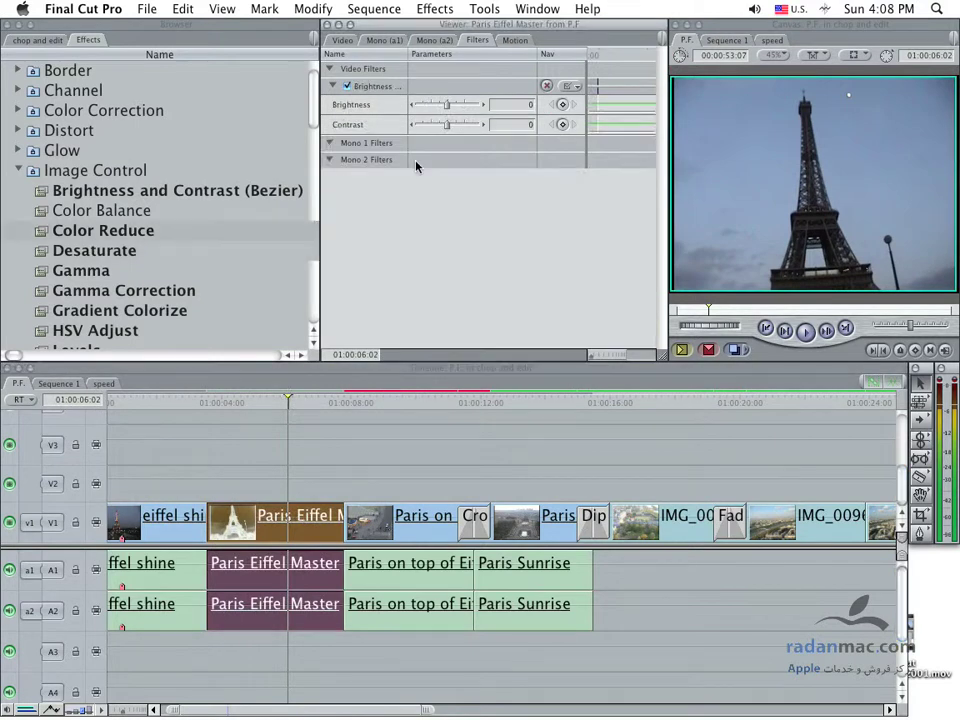
{"action": "mouse_move", "coordinate": [447, 104]}
{"action": "left_mouse_down"}
{"action": "mouse_move", "coordinate": [470, 125]}
{"action": "mouse_move", "coordinate": [449, 105]}
{"action": "left_mouse_up"}
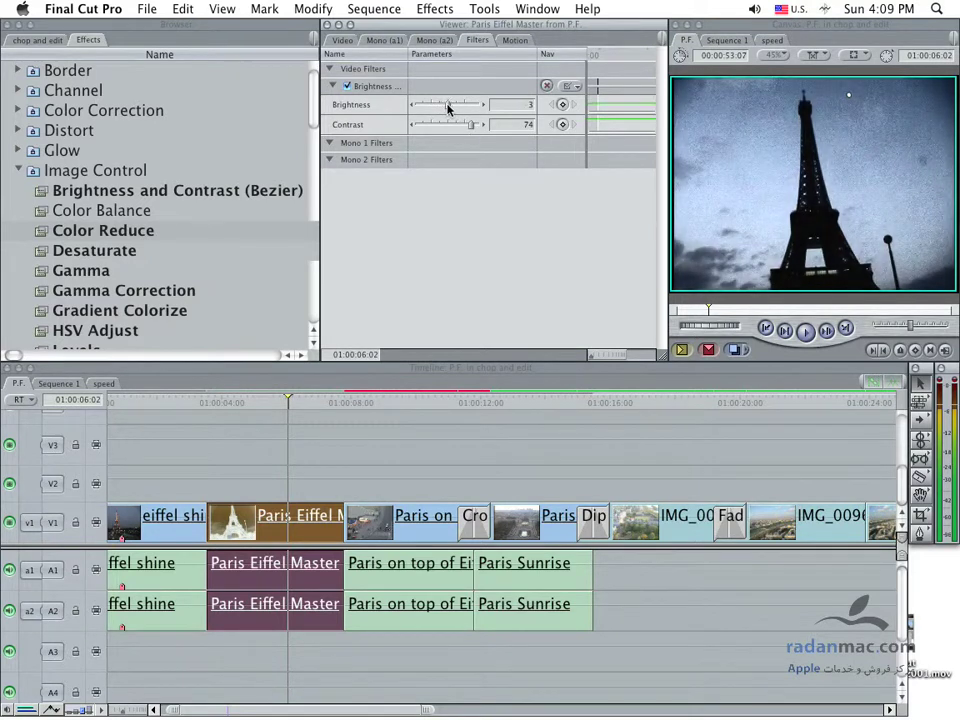
{"action": "left_click", "coordinate": [379, 403]}
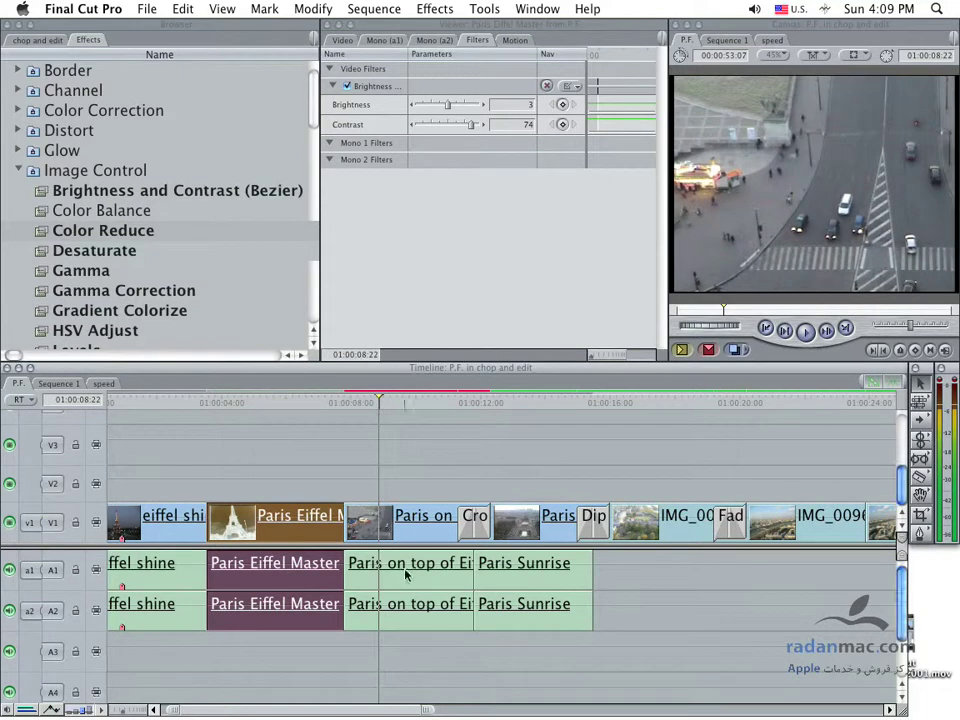
Give the Paris on top of Eiffel clip Color Balance midtones of Green 23 and Blue 13.
{"action": "double_click", "coordinate": [378, 520]}
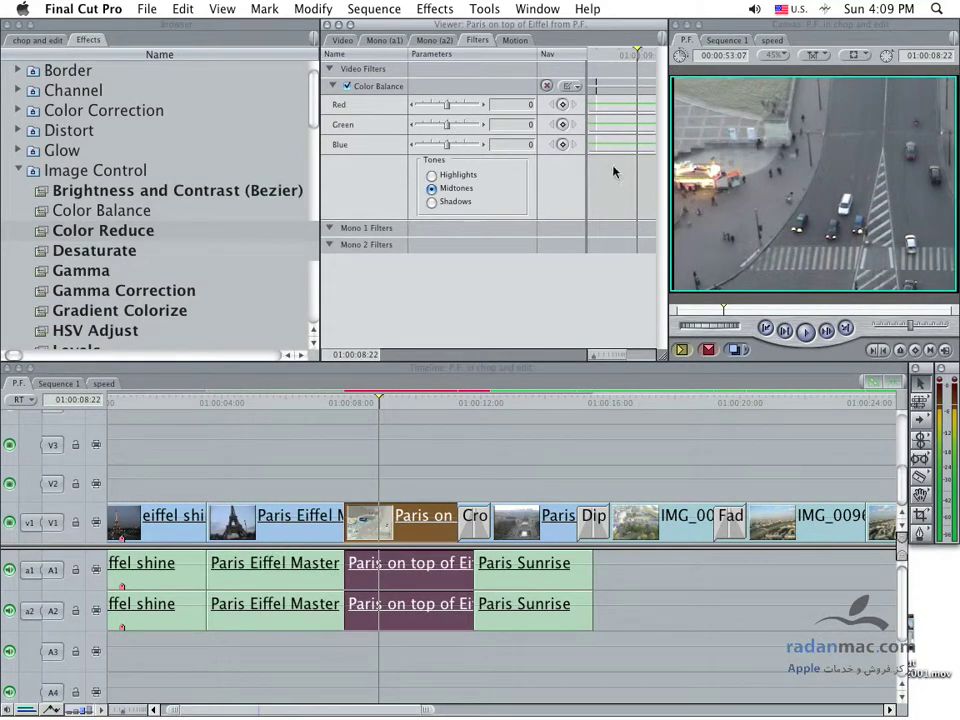
{"action": "mouse_move", "coordinate": [447, 105]}
{"action": "left_mouse_down"}
{"action": "mouse_move", "coordinate": [456, 106]}
{"action": "mouse_move", "coordinate": [447, 108]}
{"action": "mouse_move", "coordinate": [452, 147]}
{"action": "left_mouse_up"}
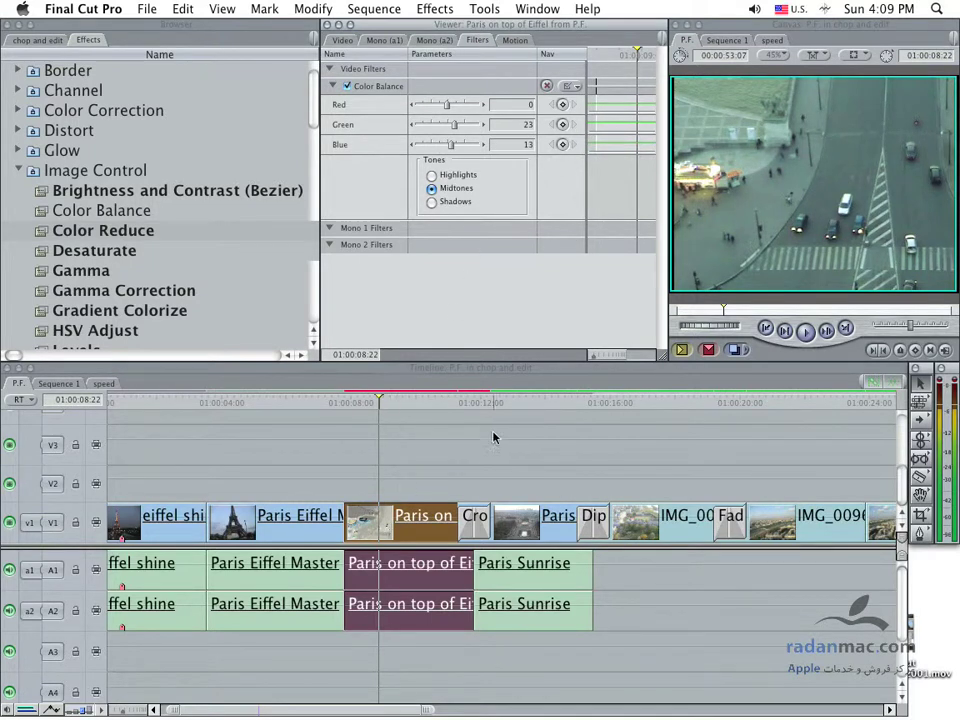
{"action": "left_click", "coordinate": [514, 401]}
{"action": "double_click", "coordinate": [530, 520]}
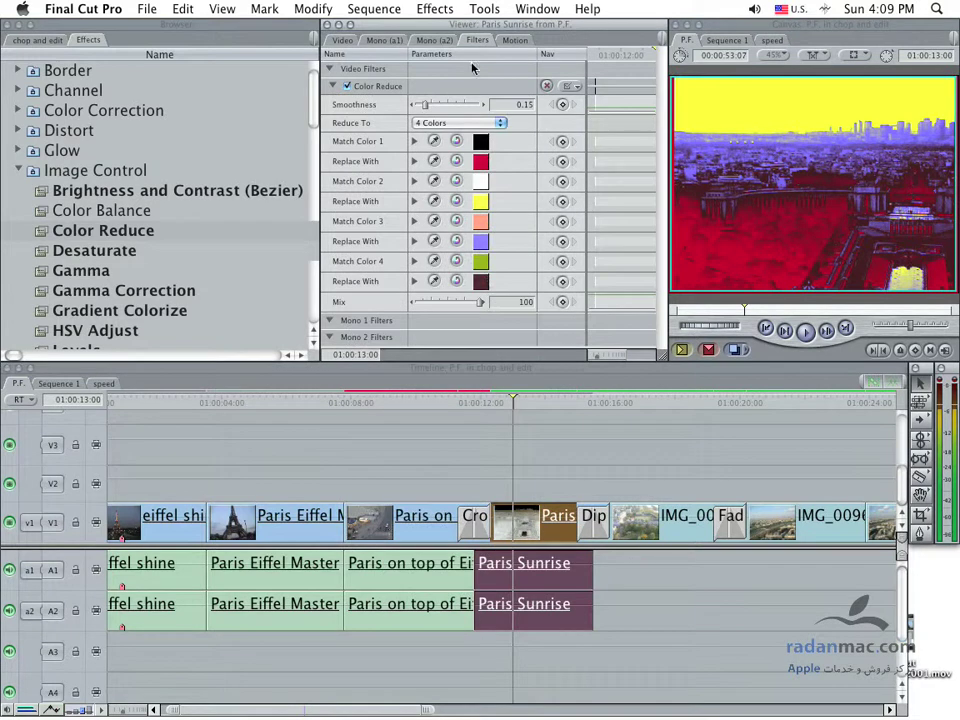
{"action": "left_click", "coordinate": [486, 121]}
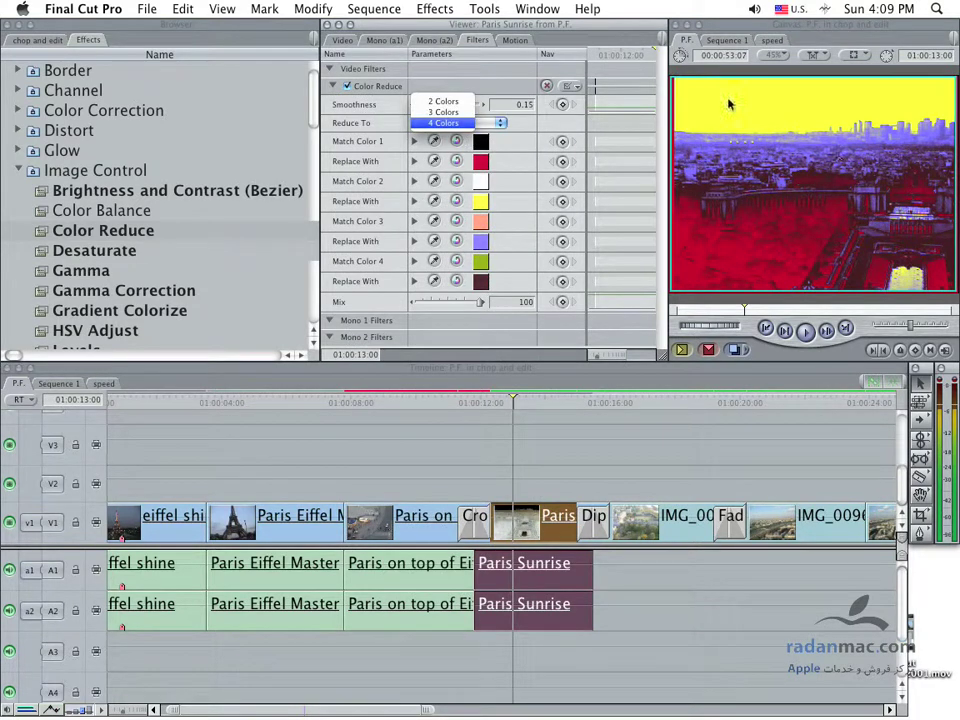
{"action": "left_click", "coordinate": [368, 290]}
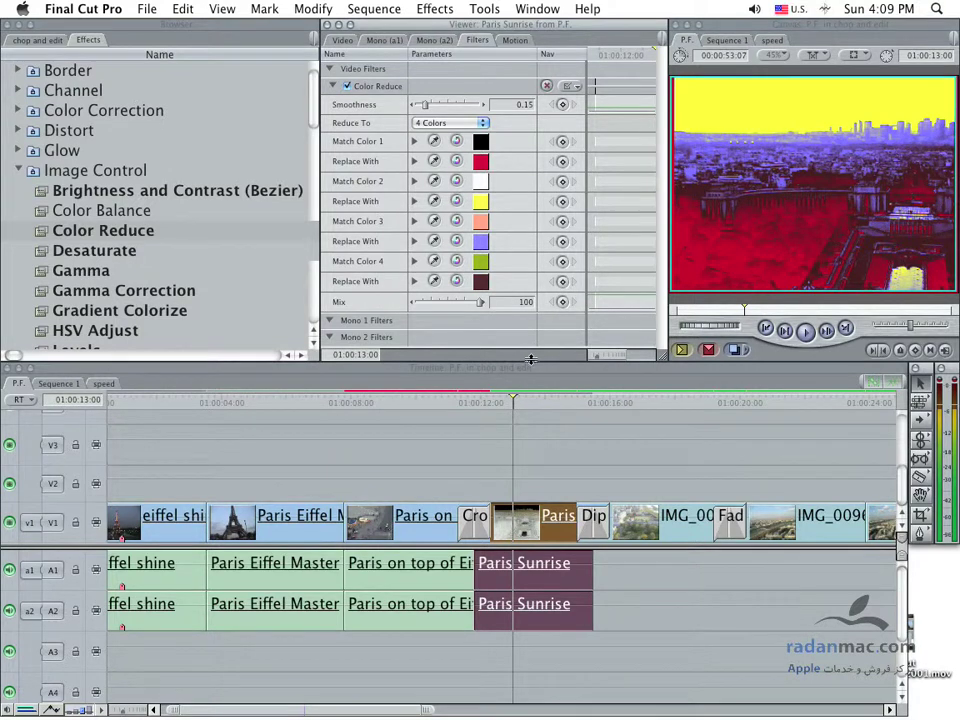
{"action": "left_click", "coordinate": [265, 595]}
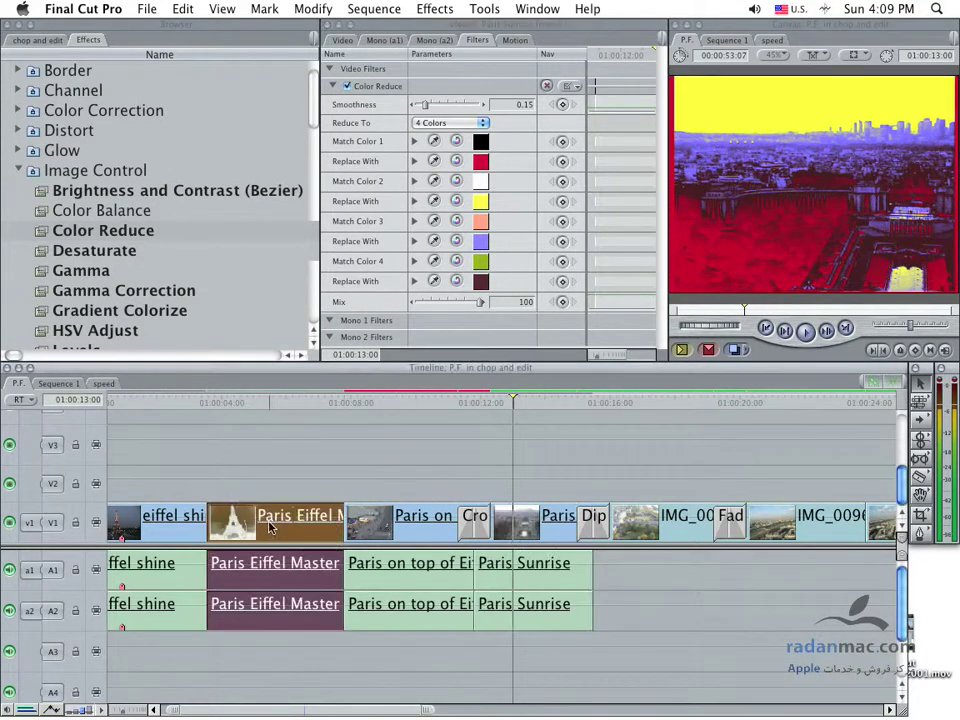
{"action": "left_click", "coordinate": [440, 402]}
{"action": "left_click", "coordinate": [410, 403]}
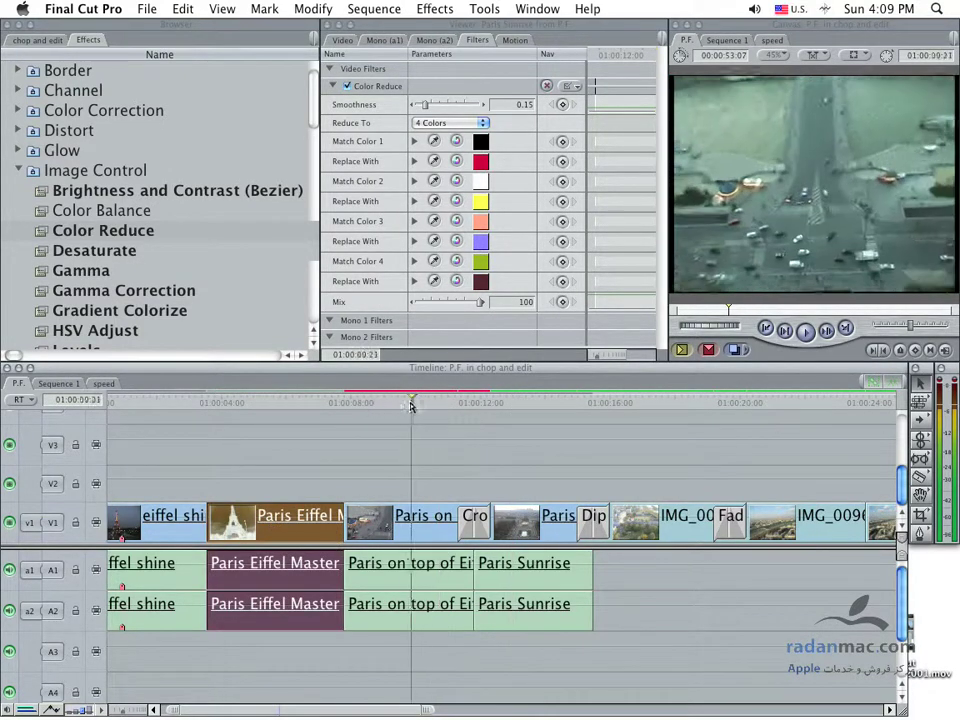